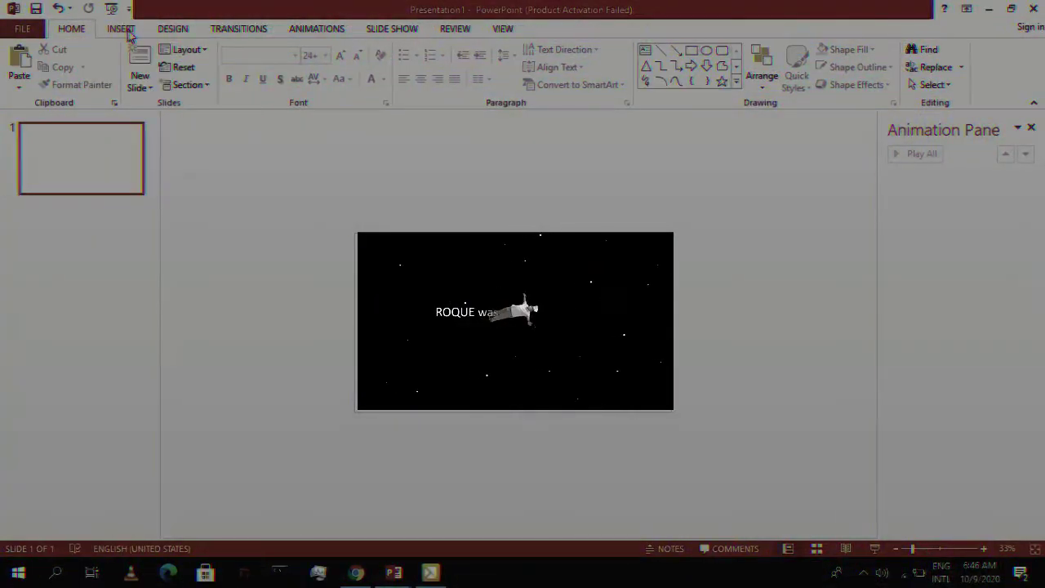
- Draw a rectangle covering the entire slide, 7.5" high and 13.33" wide
left_click(126, 31)
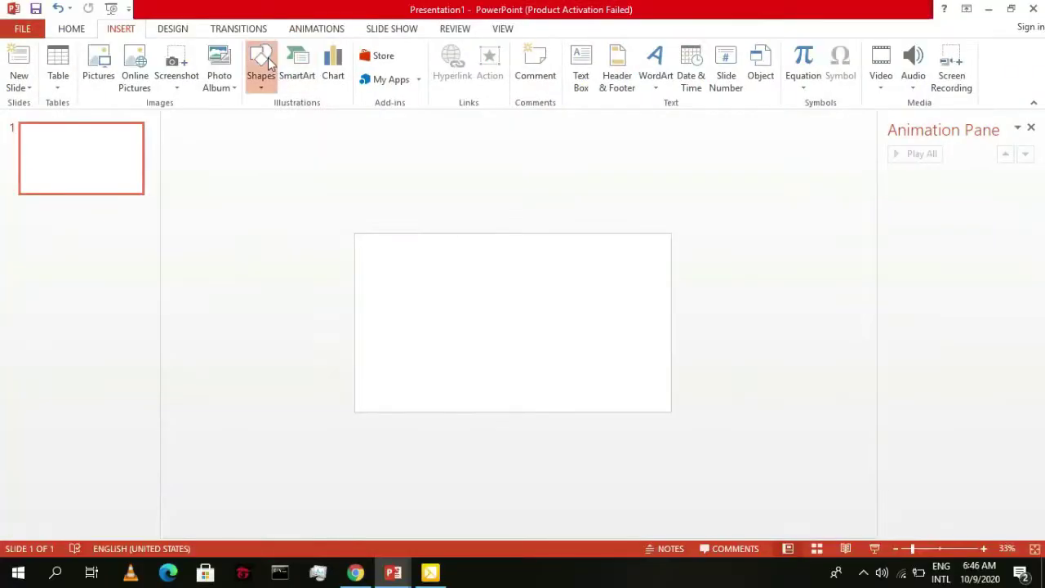
left_click(262, 66)
left_click(301, 121)
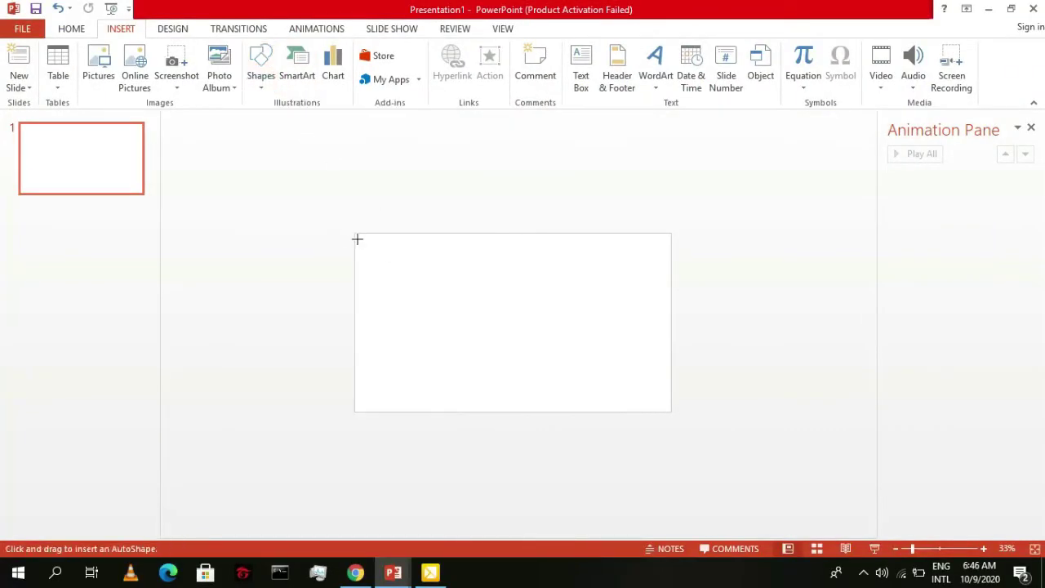
mouse_move(354, 233)
left_mouse_down()
mouse_move(478, 348)
mouse_move(671, 412)
left_mouse_up()
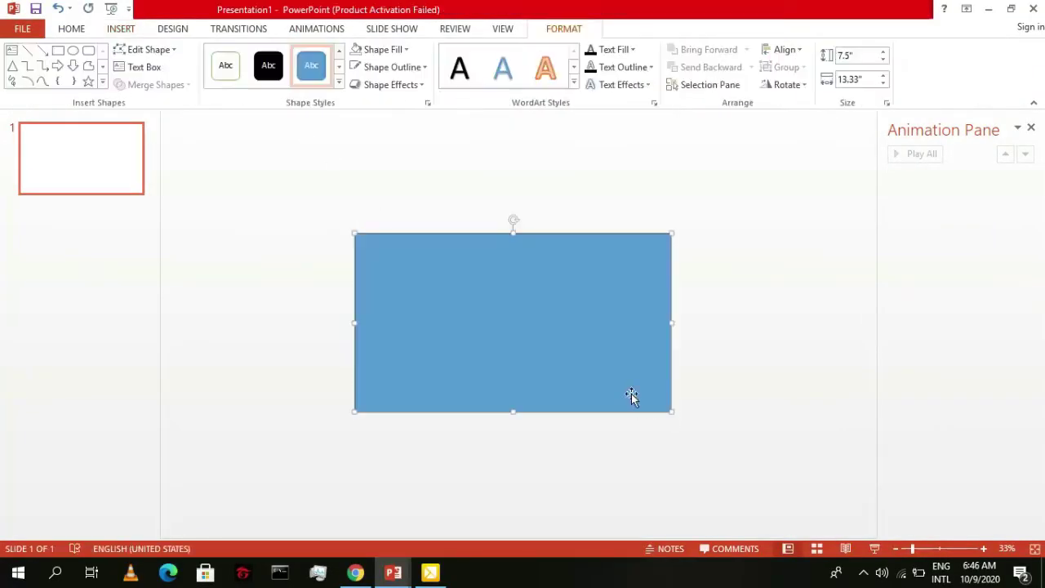
- Give the slide-sized rectangle a white fill and a white outline
left_click(384, 49)
left_click(385, 184)
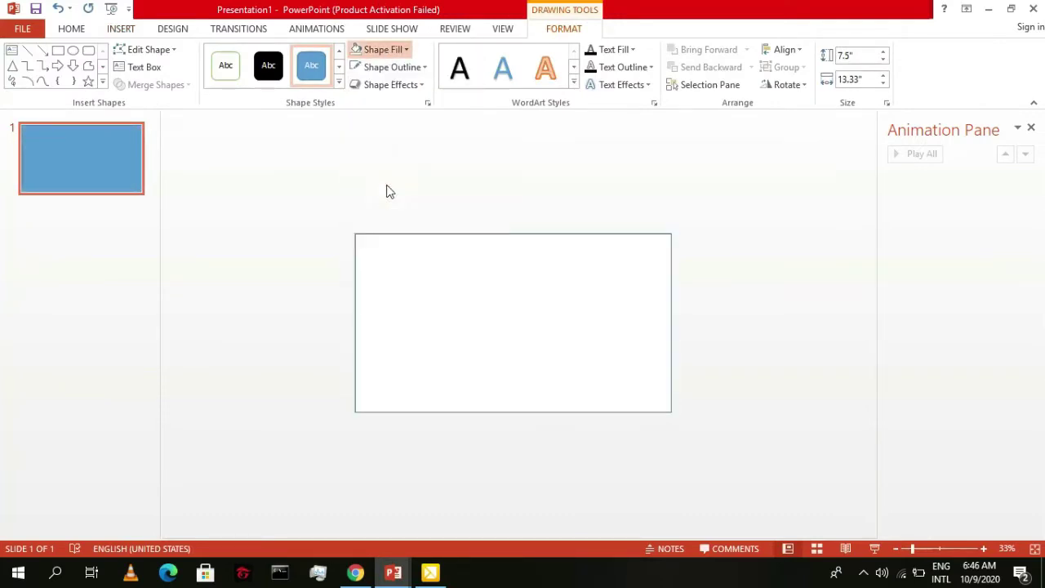
left_click(385, 69)
left_click(358, 99)
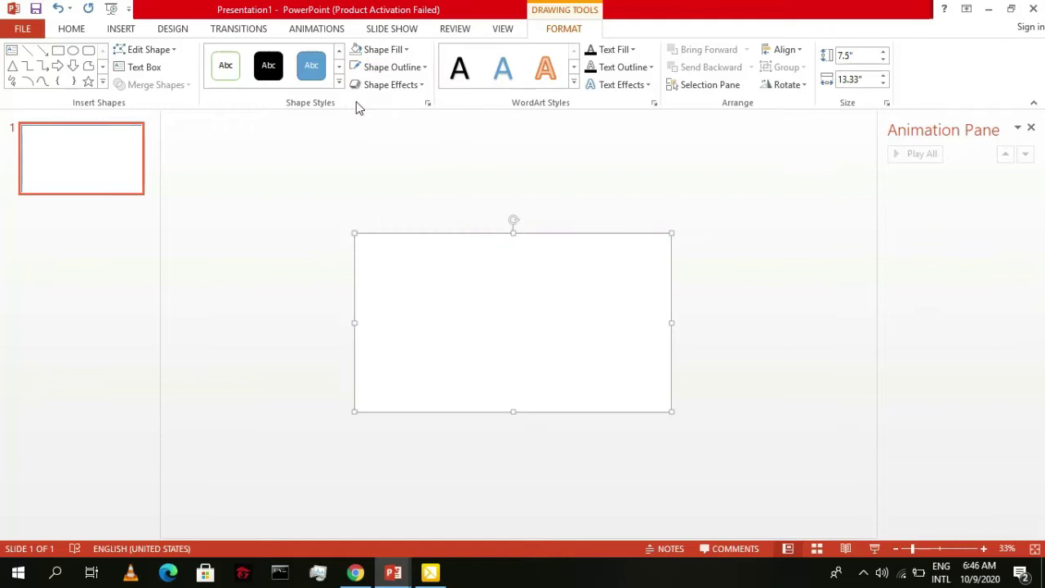
- Switch to Chrome, copy the starry "Among us background wallpaper 4k" image, and paste it onto the PowerPoint slide
left_click(357, 574)
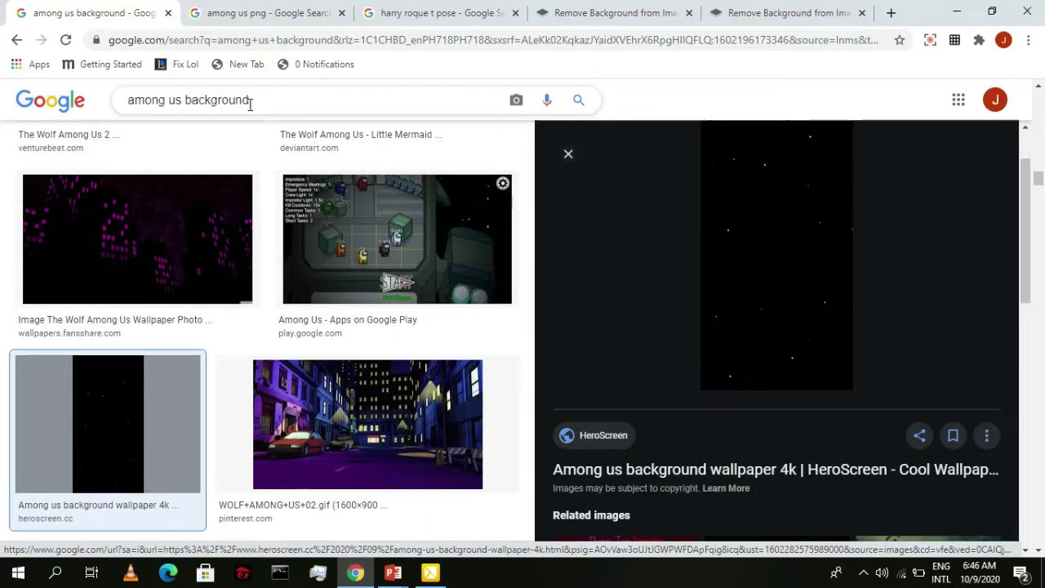
key("alt+Tab")
right_click(423, 179)
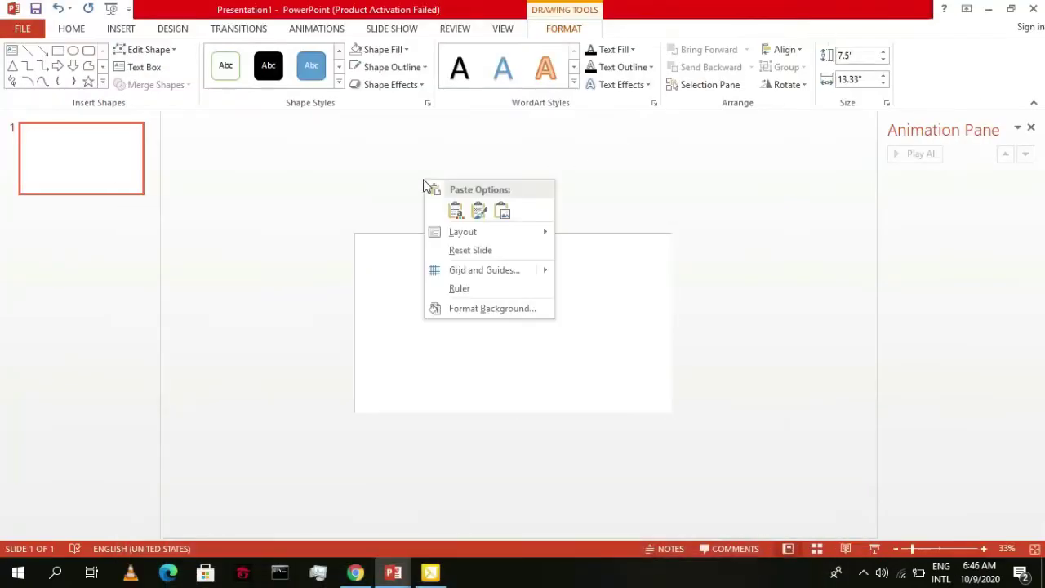
left_click(455, 211)
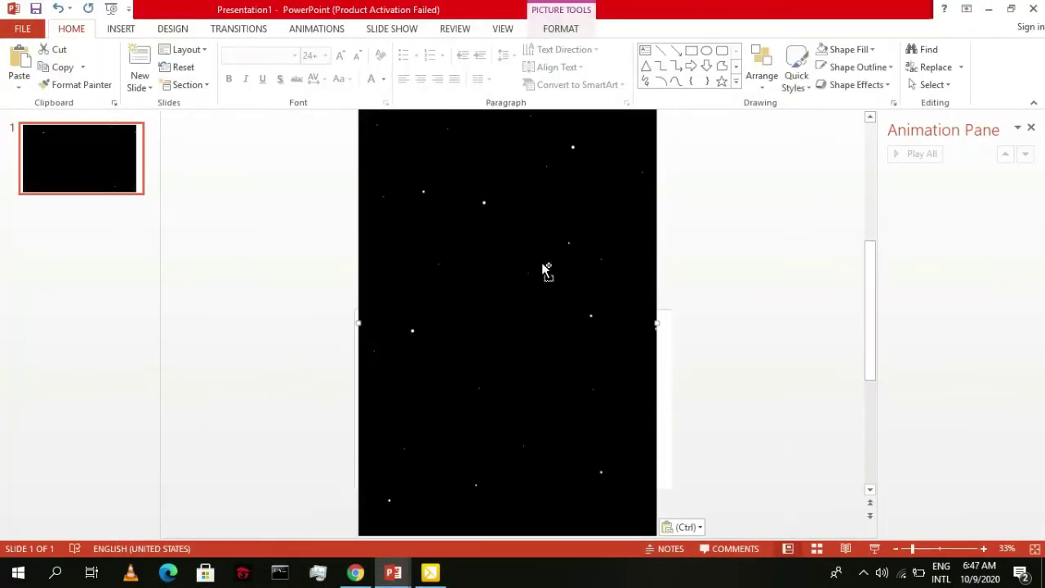
- Rotate the pasted starry background picture left by 90°
scroll(547, 271, "down", 3, "ctrl")
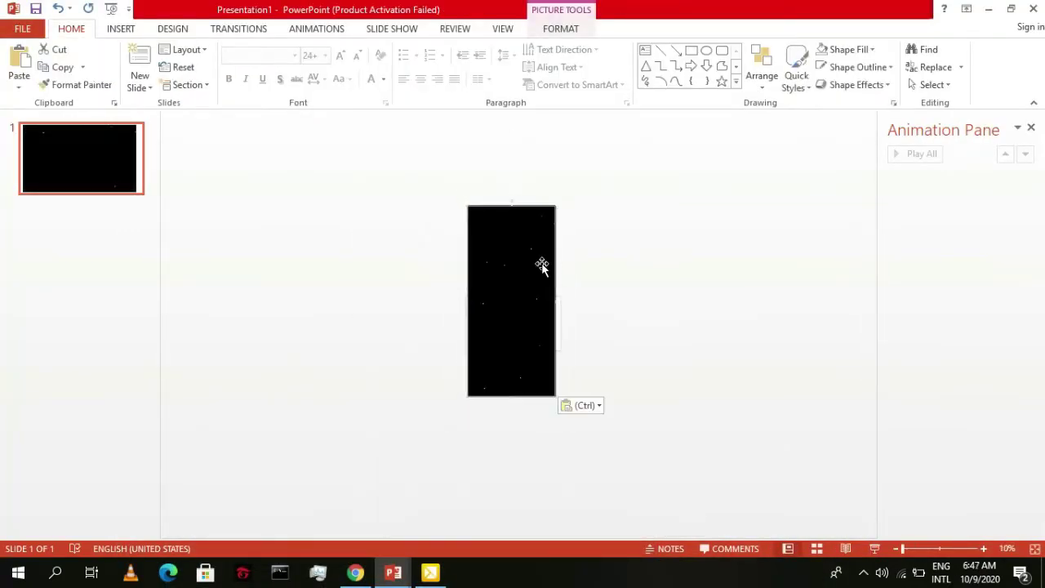
left_click(572, 27)
left_click(833, 85)
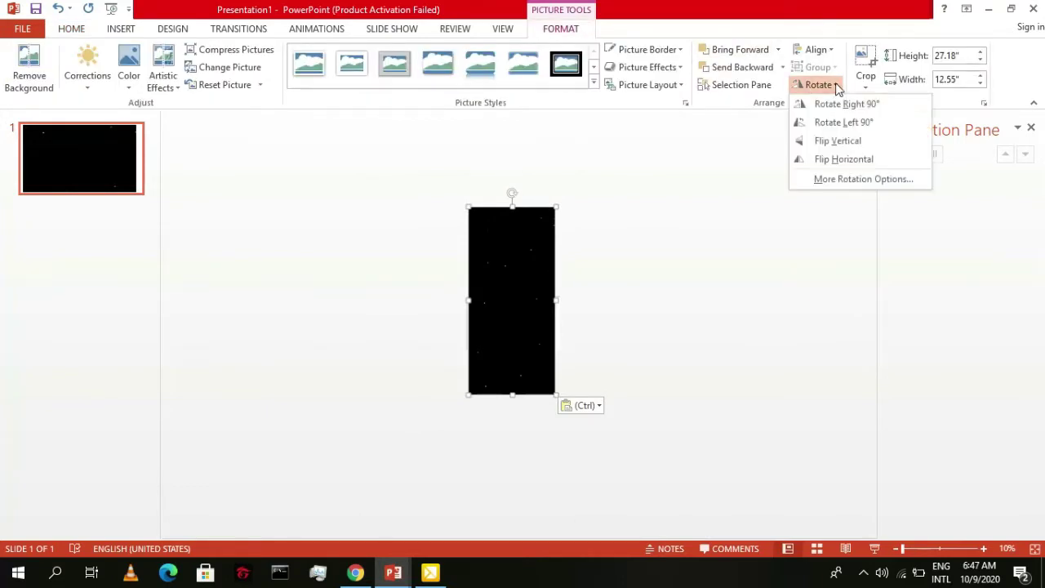
left_click(856, 121)
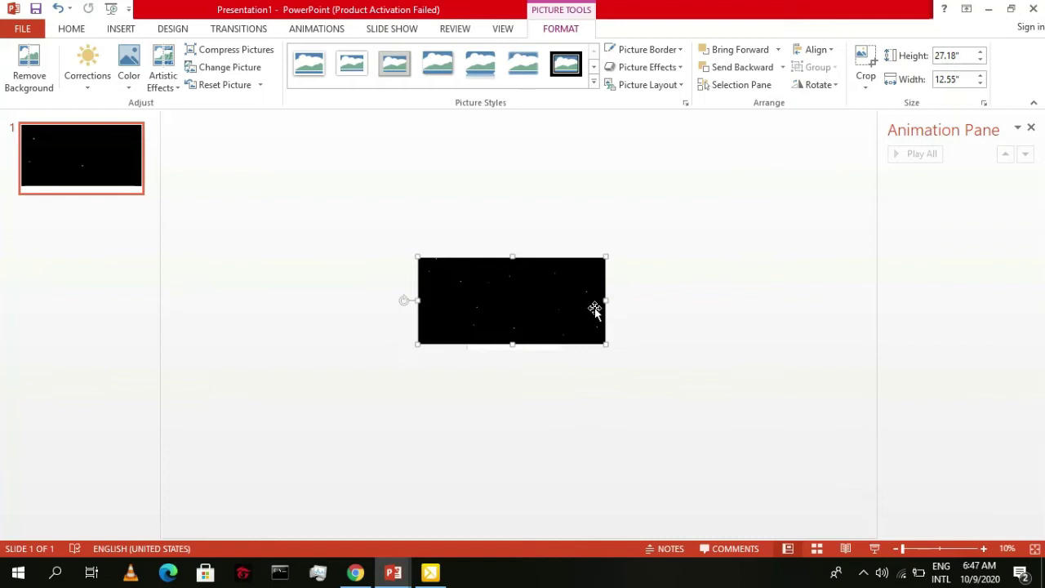
- Resize the rotated starry picture to 16.18" by 7.5" so it covers the slide from edge to edge
scroll(572, 309, "up", 3, "ctrl")
scroll(597, 357, "down", 1, "ctrl")
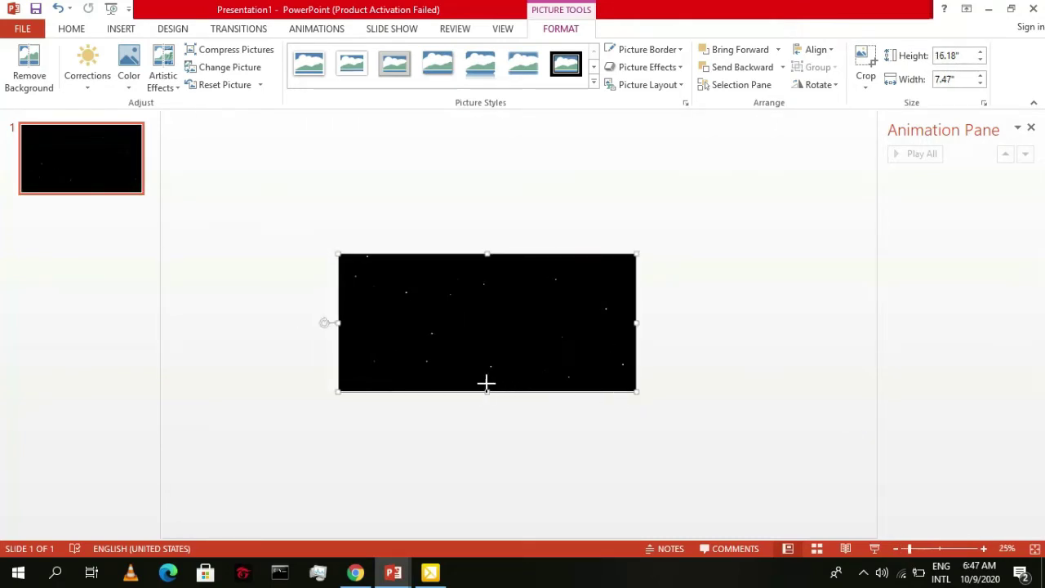
left_click(689, 387)
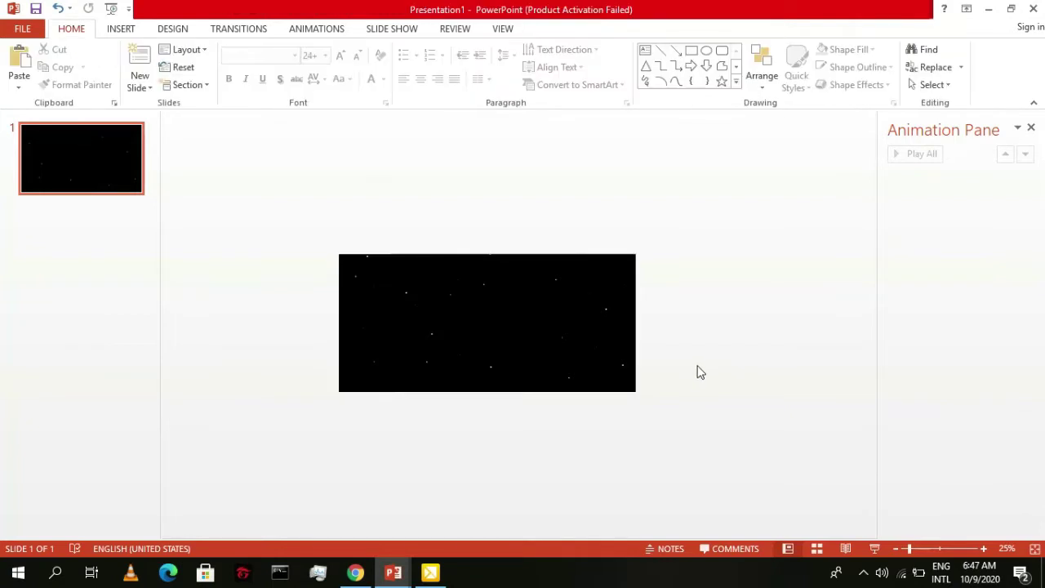
- Duplicate the starry picture toward the left, forming a continuous horizontal row of four copies
left_click(506, 344)
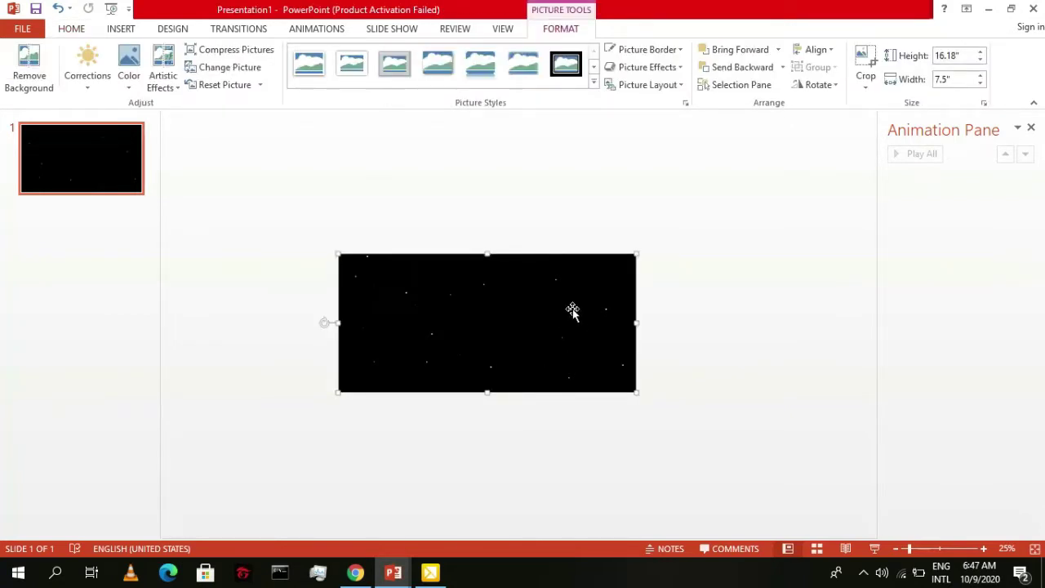
left_click_drag(572, 310, 273, 334)
left_click(266, 332)
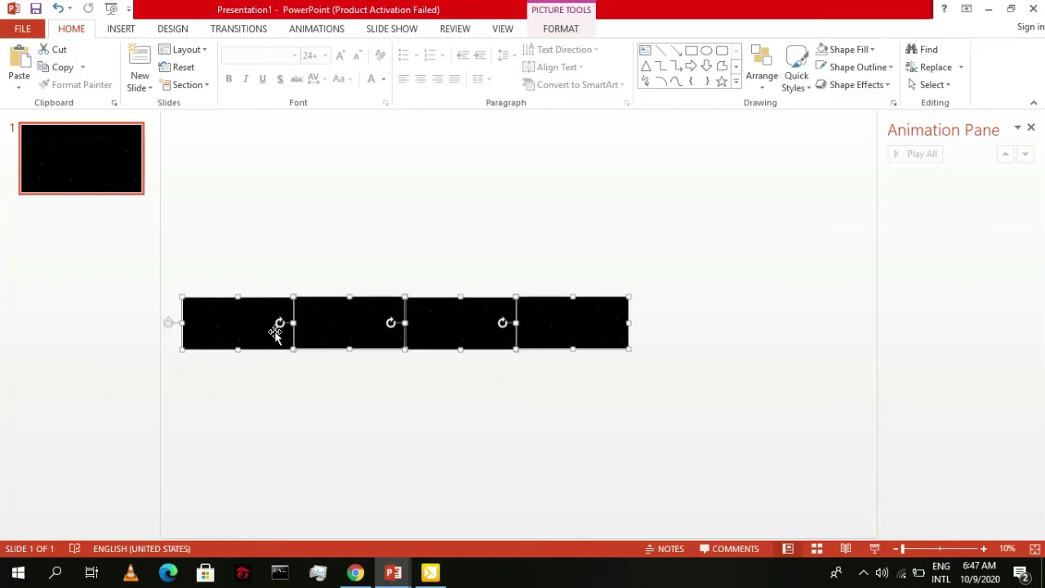
- Group the four adjoining starry pictures into a single object
right_click(281, 332)
left_click(470, 431)
scroll(474, 320, "up", 2)
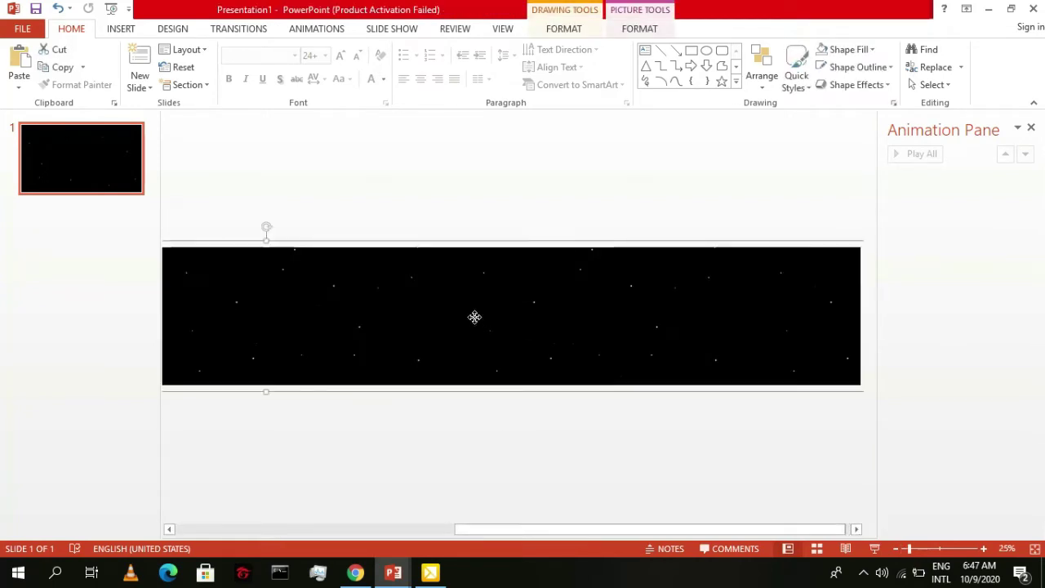
right_click(476, 318)
left_click(536, 450)
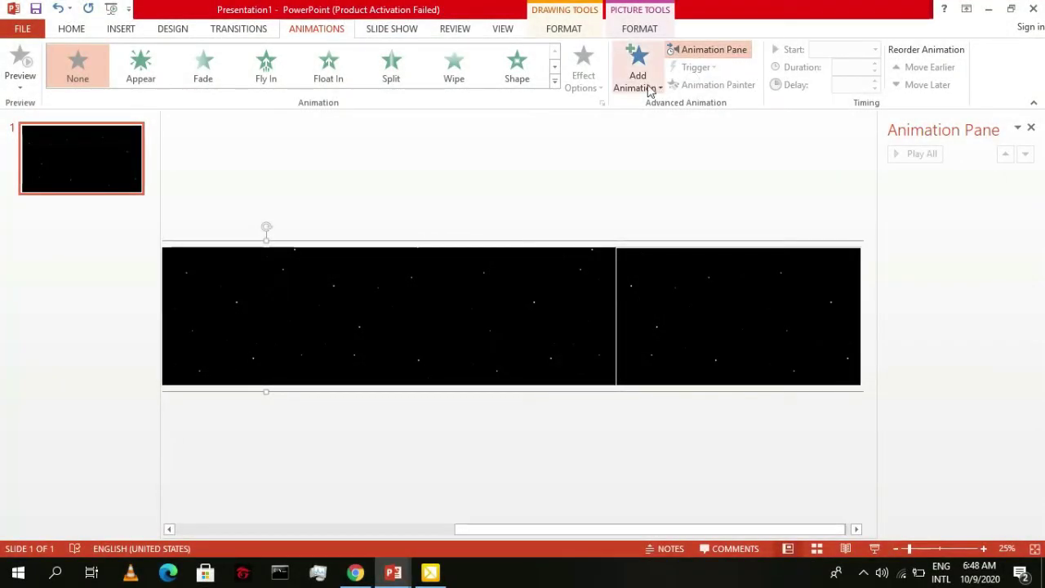
- Add a Right motion path to the grouped background and extend its end point far to the right
left_click(649, 85)
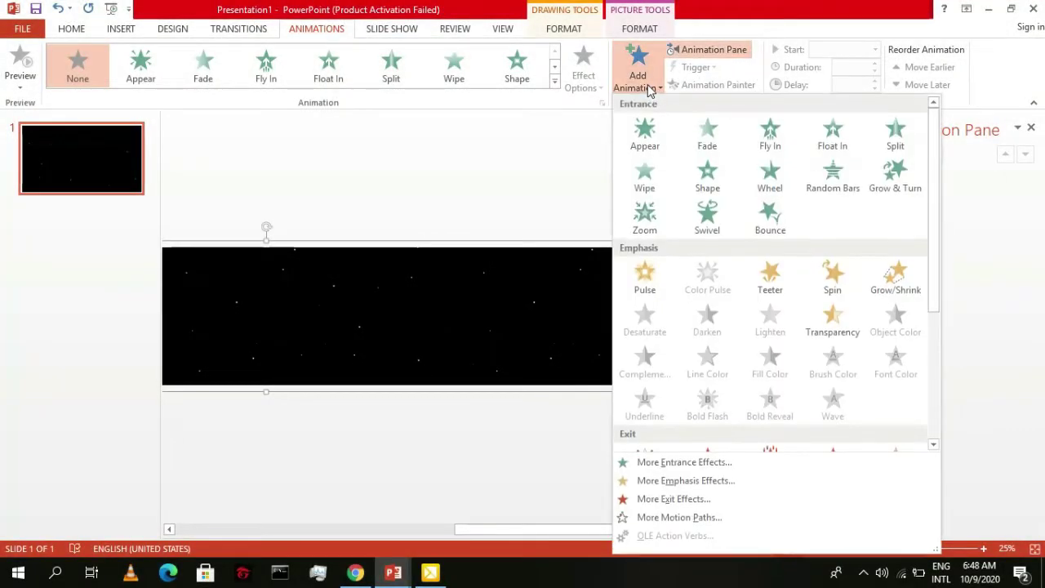
left_click(682, 518)
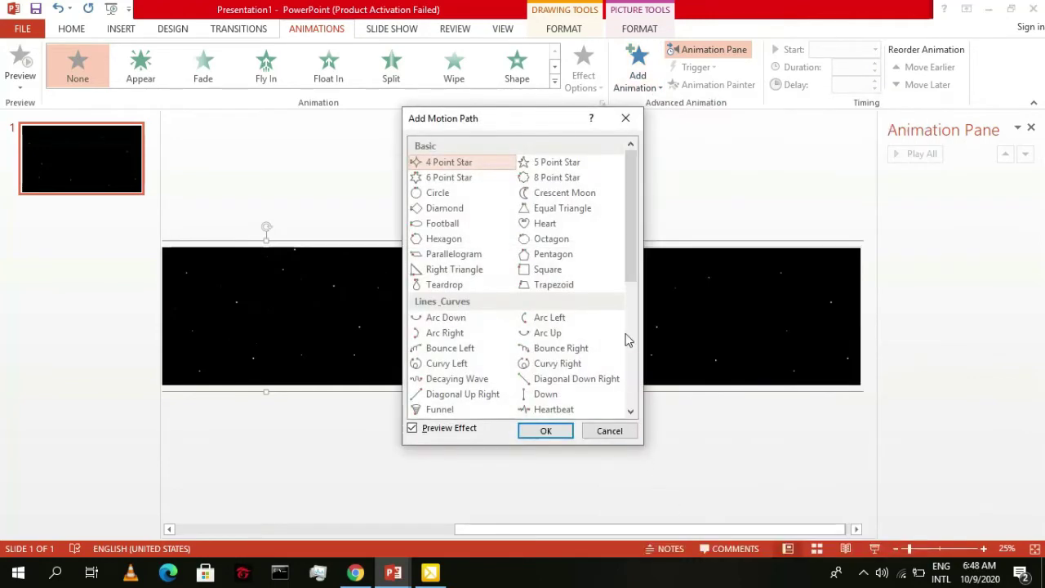
scroll(634, 288, "down", 1)
left_click_drag(634, 288, 632, 319)
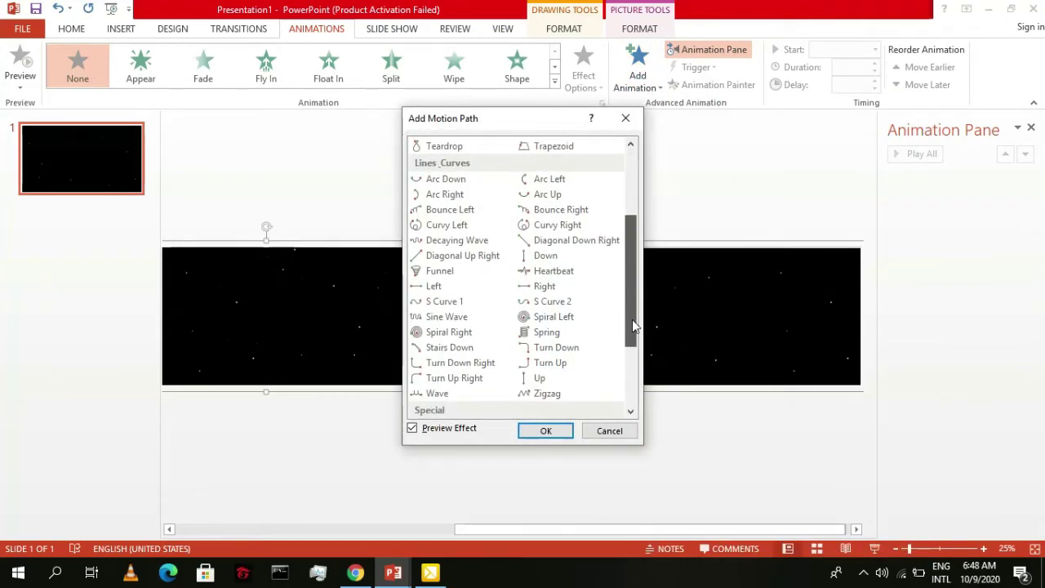
left_click(570, 290)
left_click(555, 430)
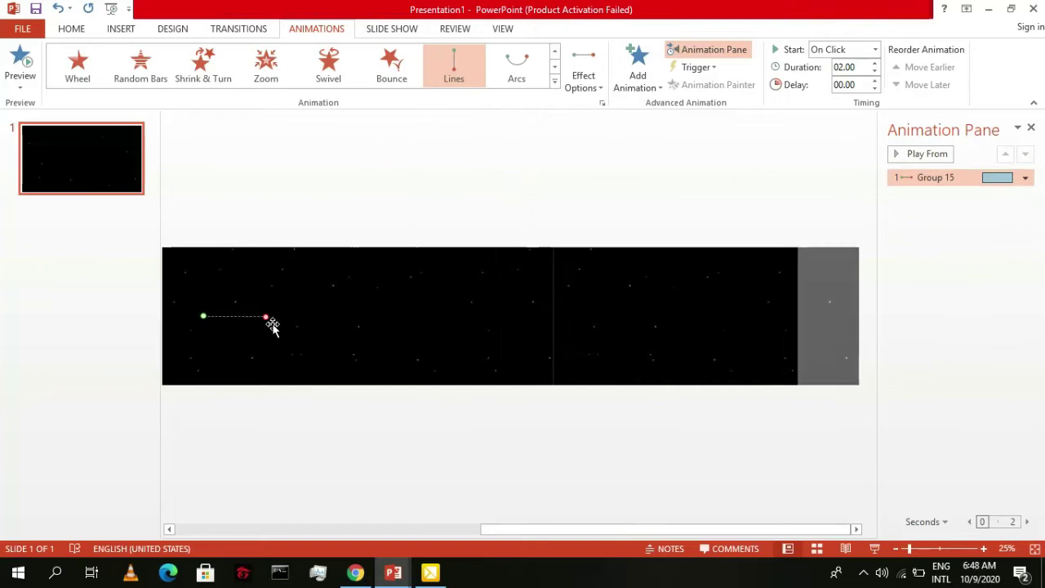
left_click_drag(267, 317, 1041, 310)
scroll(723, 315, "down", 3)
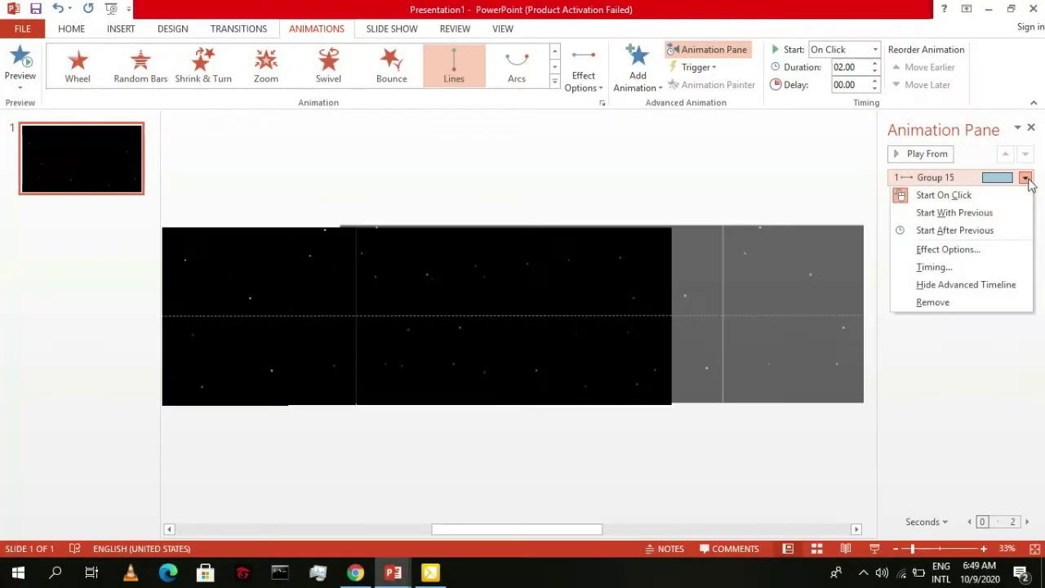
- Set the background's motion animation to start With Previous and last 30 seconds
left_click(986, 214)
left_click(1027, 179)
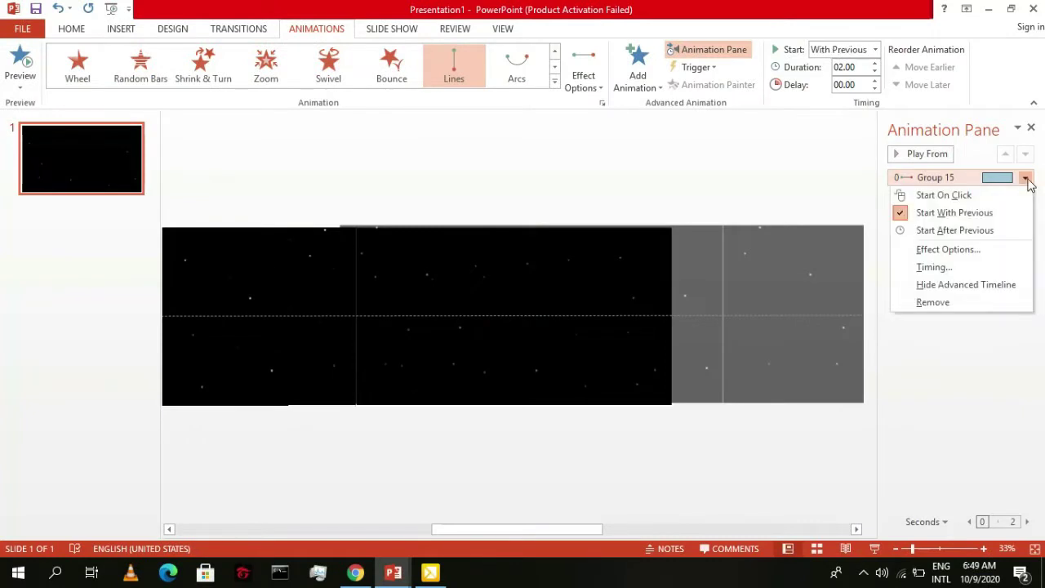
left_click(931, 267)
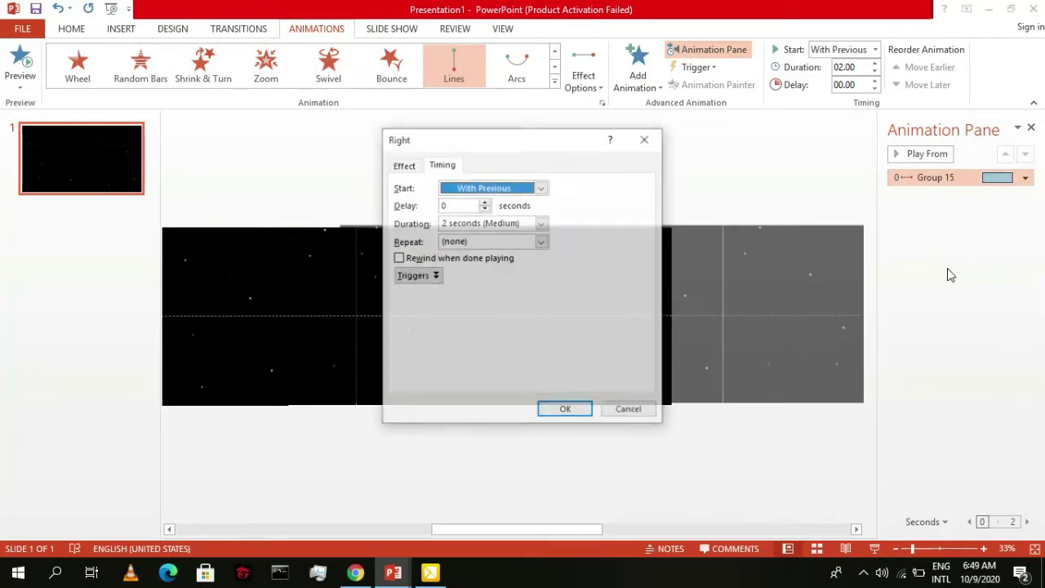
left_click(517, 228)
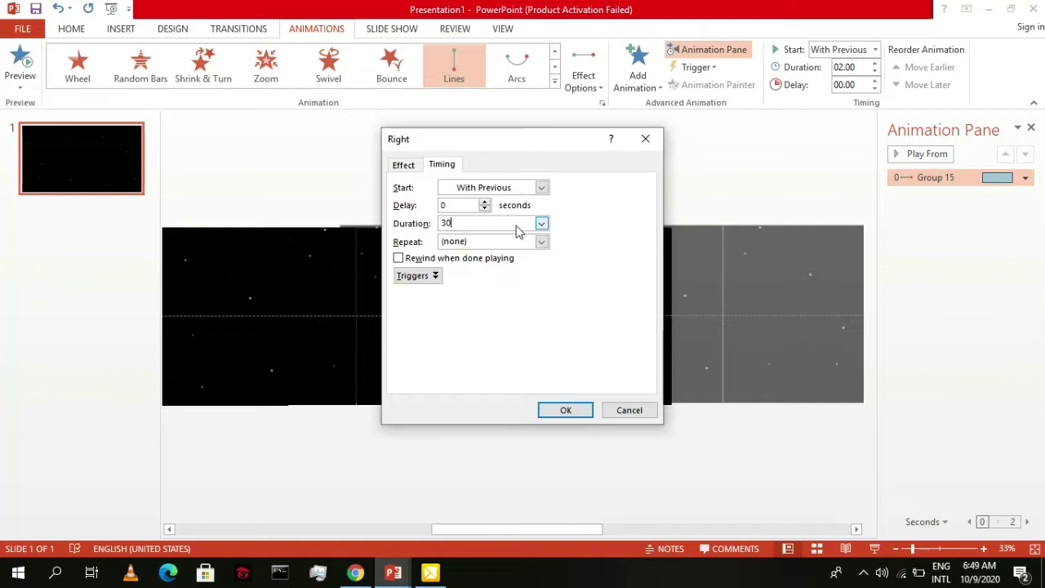
- Set the motion path's Smooth start and Smooth end to 0 sec and apply the animation settings
left_click(403, 165)
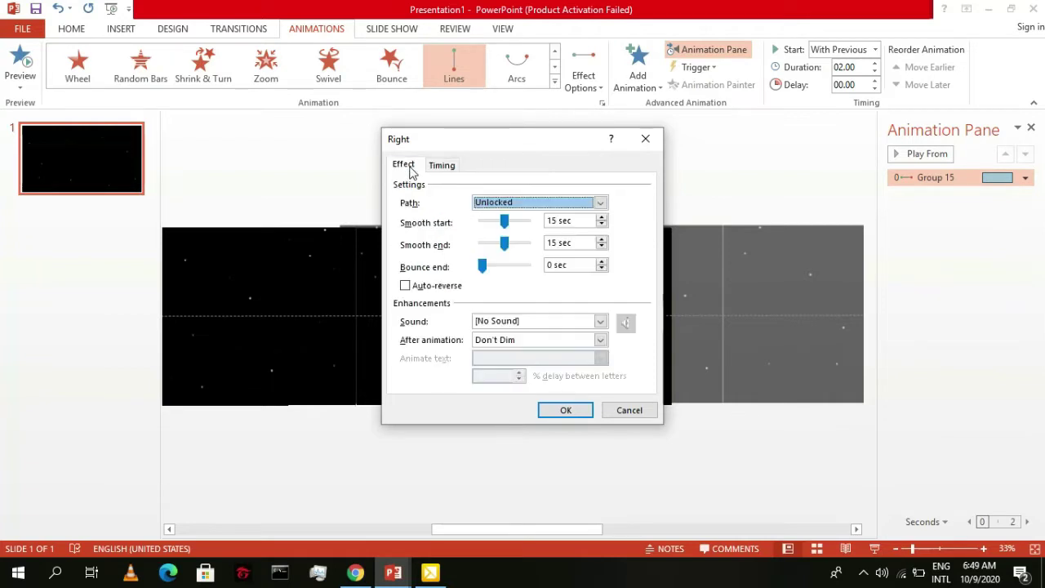
left_click_drag(514, 229, 476, 243)
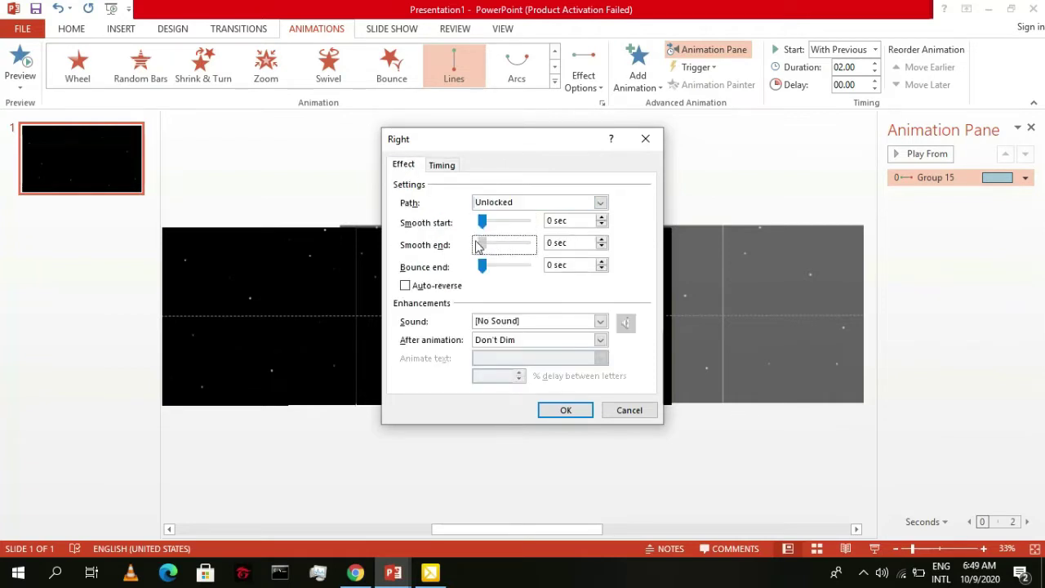
left_click(560, 417)
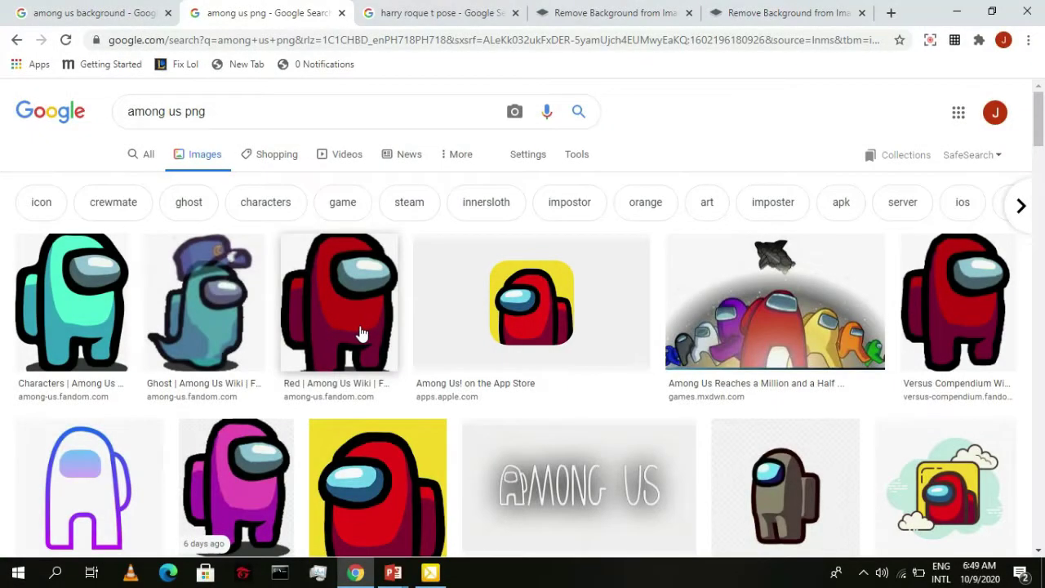
scroll(438, 313, "down", 2)
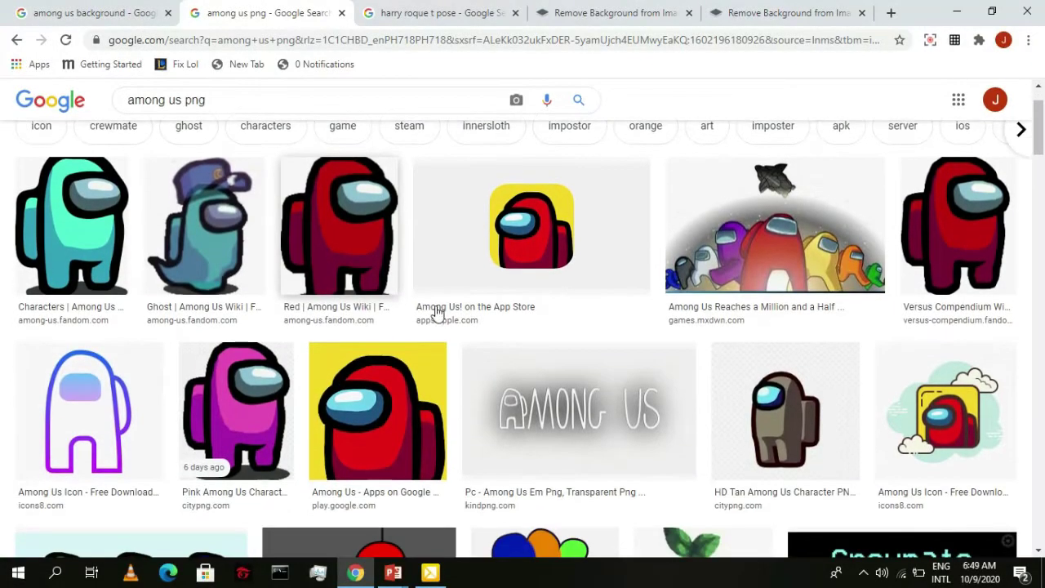
left_click_drag(1041, 131, 1041, 178)
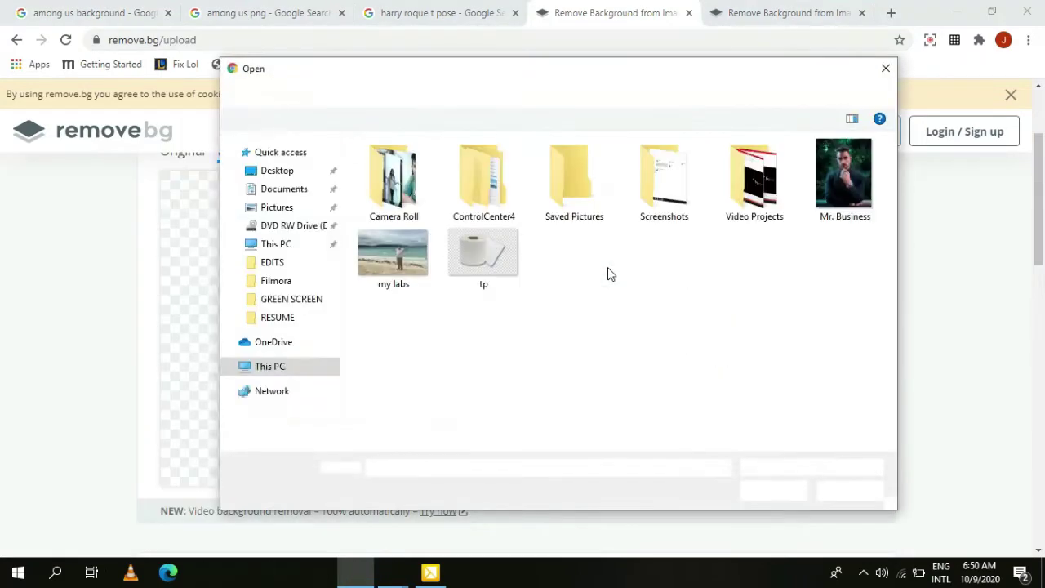
- Remove the background of the "my labs" picture on remove.bg and paste the cutout onto the PowerPoint slide
left_click(392, 250)
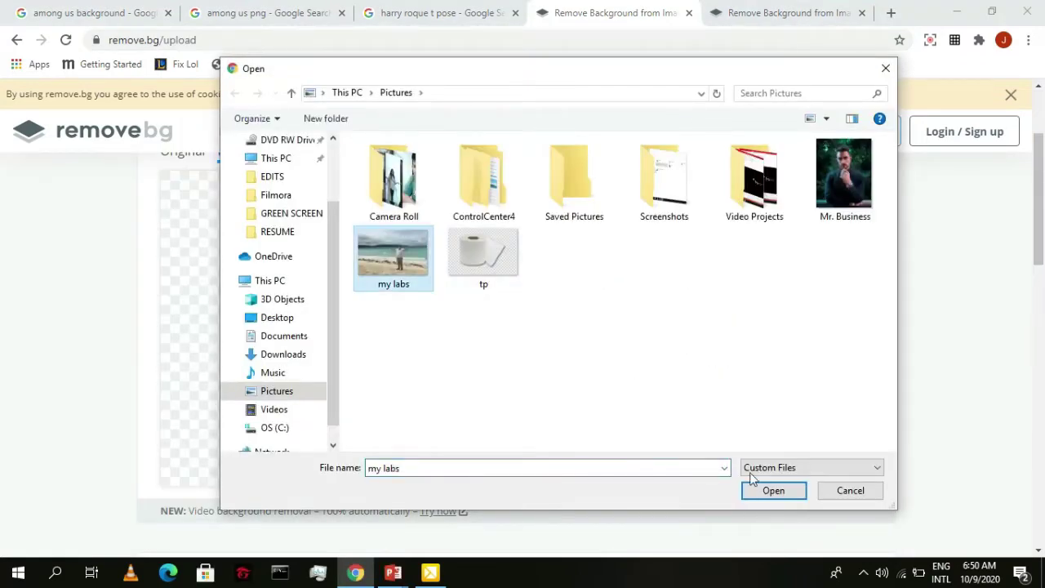
left_click(773, 490)
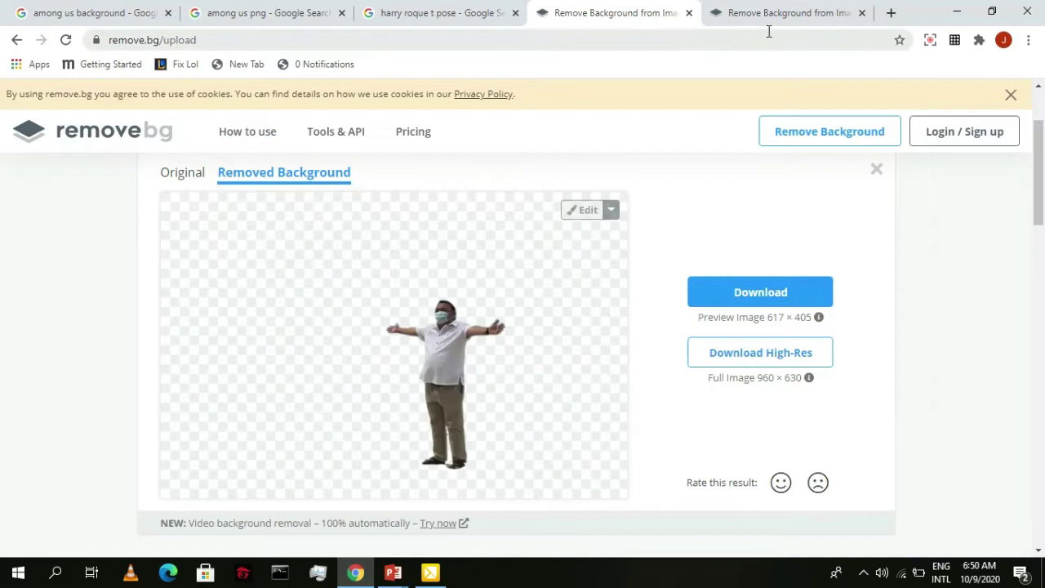
right_click(432, 347)
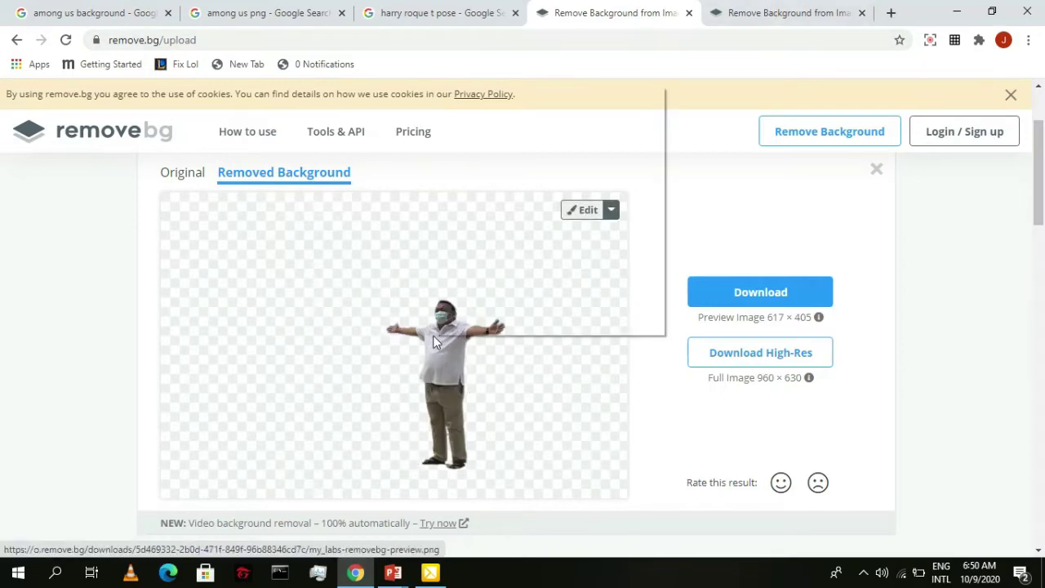
right_click(234, 336)
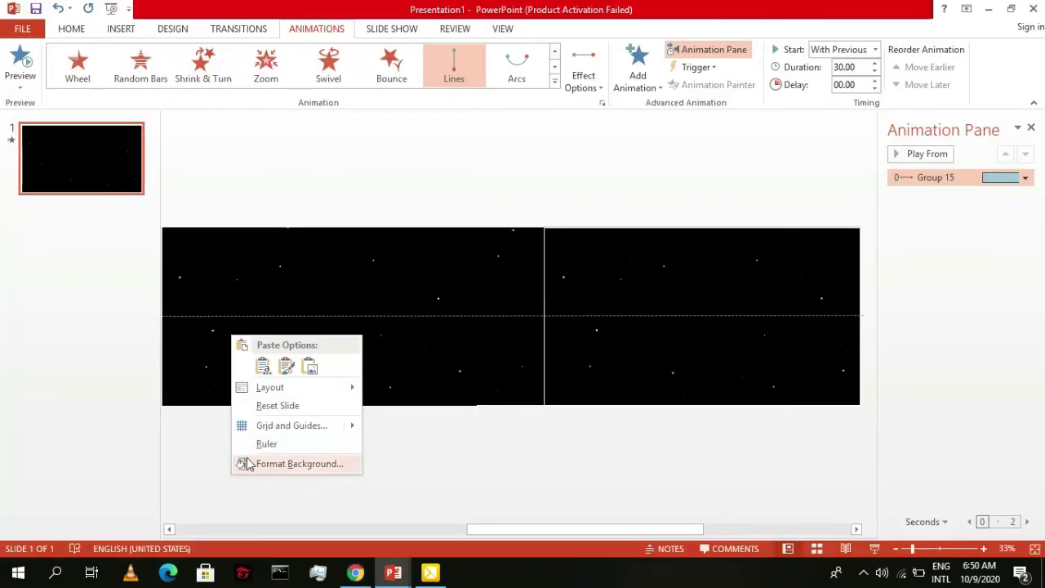
left_click(256, 368)
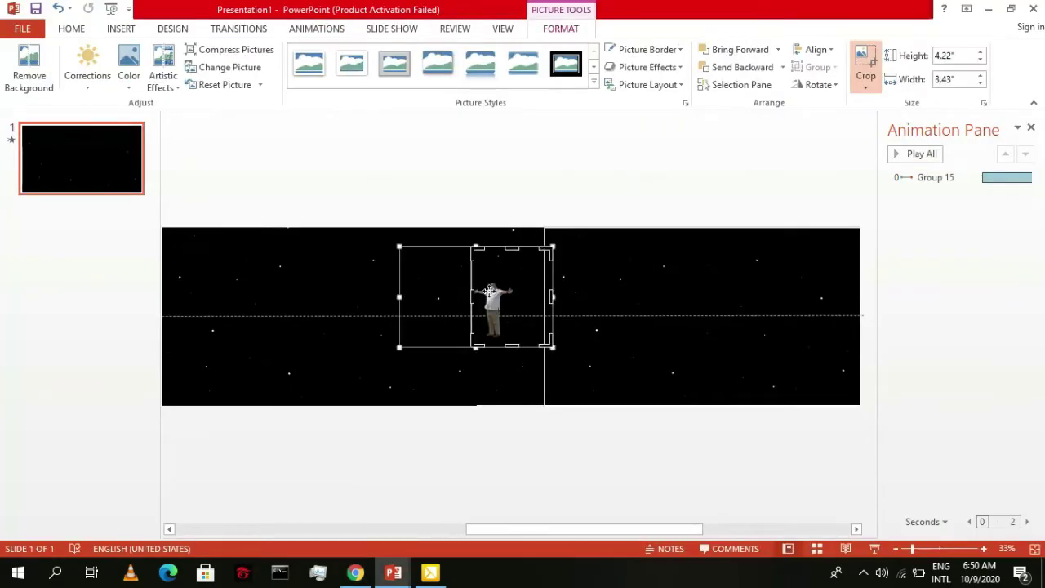
- Crop the man's cutout picture closely around the figure, to a height of about 2.97"
left_click_drag(510, 245, 511, 278)
left_click_drag(553, 312, 520, 306)
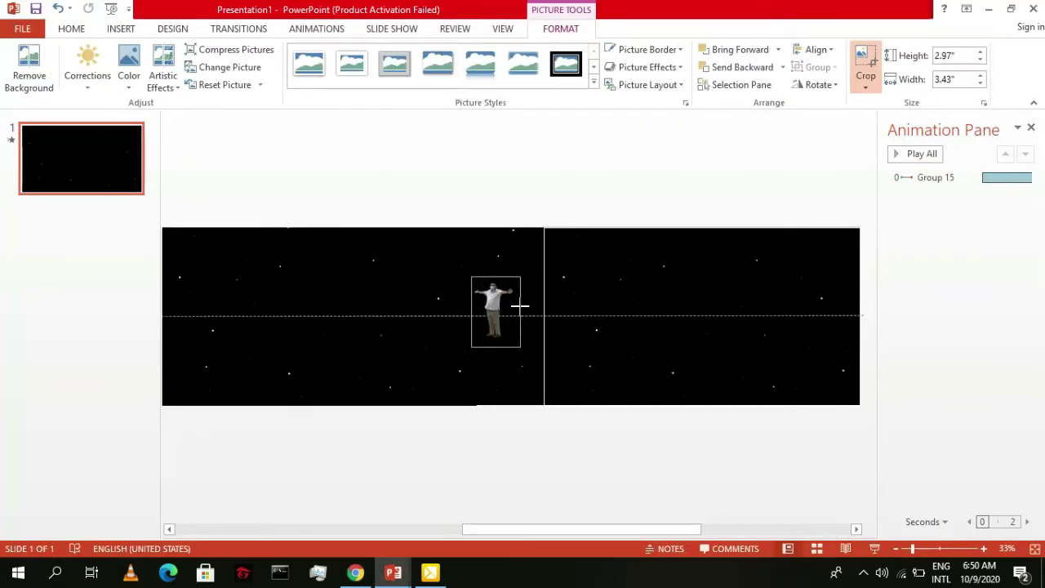
left_click(520, 401)
left_click(483, 315)
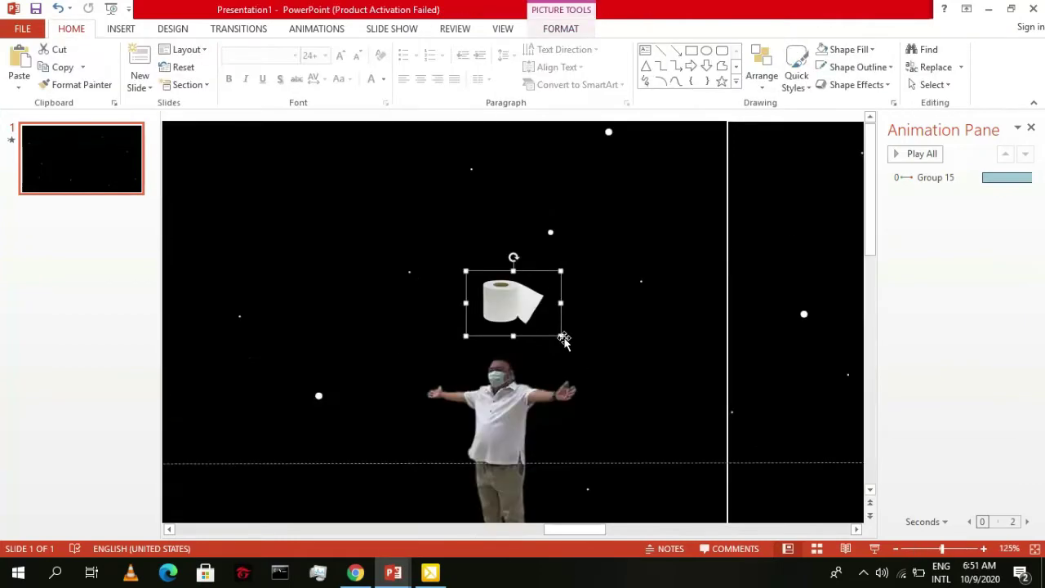
- Shrink the toilet-paper roll picture, place it on top of the man's head, and group it with the man's picture
left_click_drag(561, 338, 503, 353)
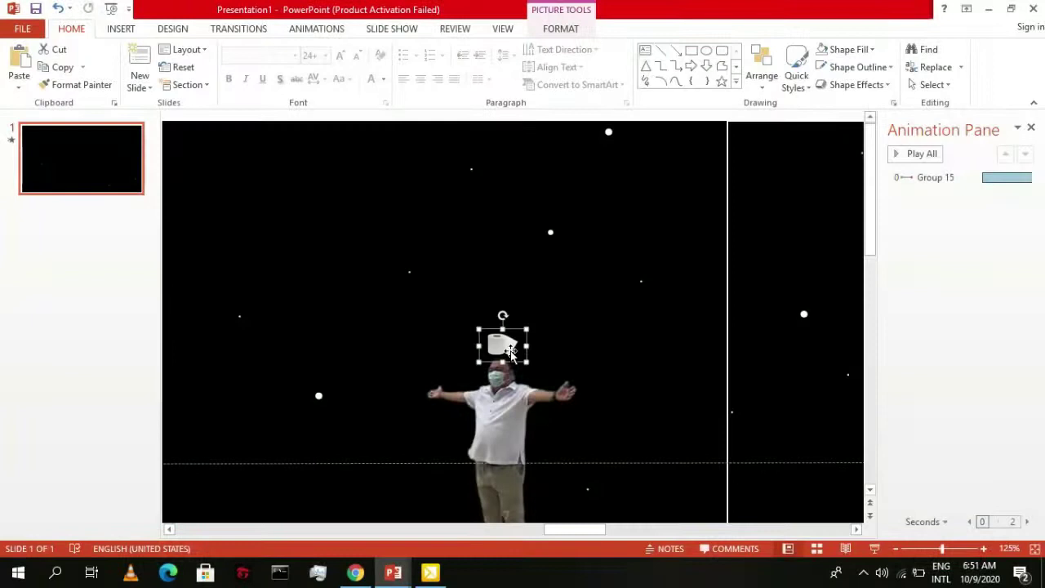
left_click(573, 365)
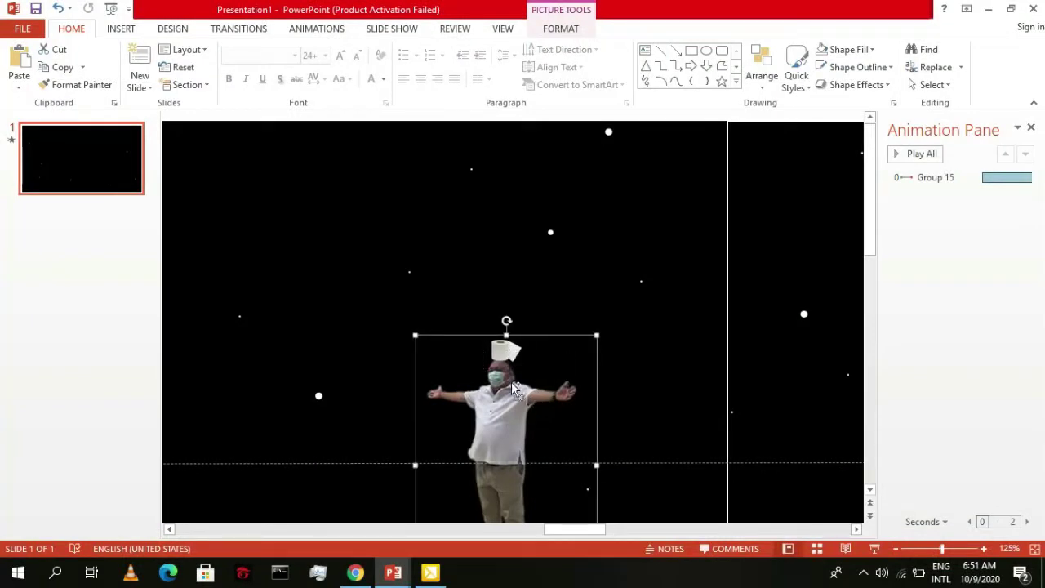
right_click(509, 357)
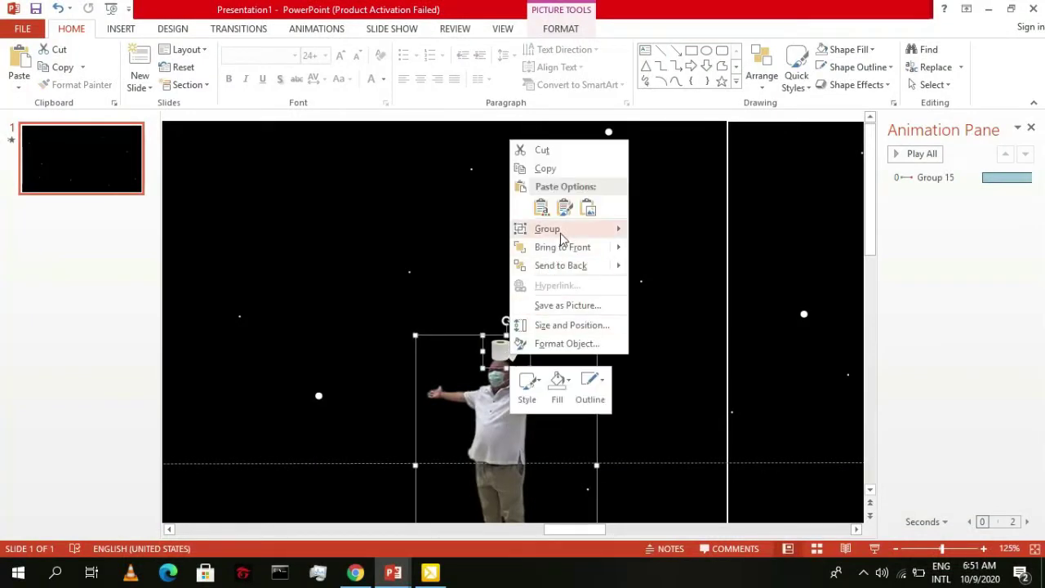
mouse_move(563, 229)
left_click(664, 231)
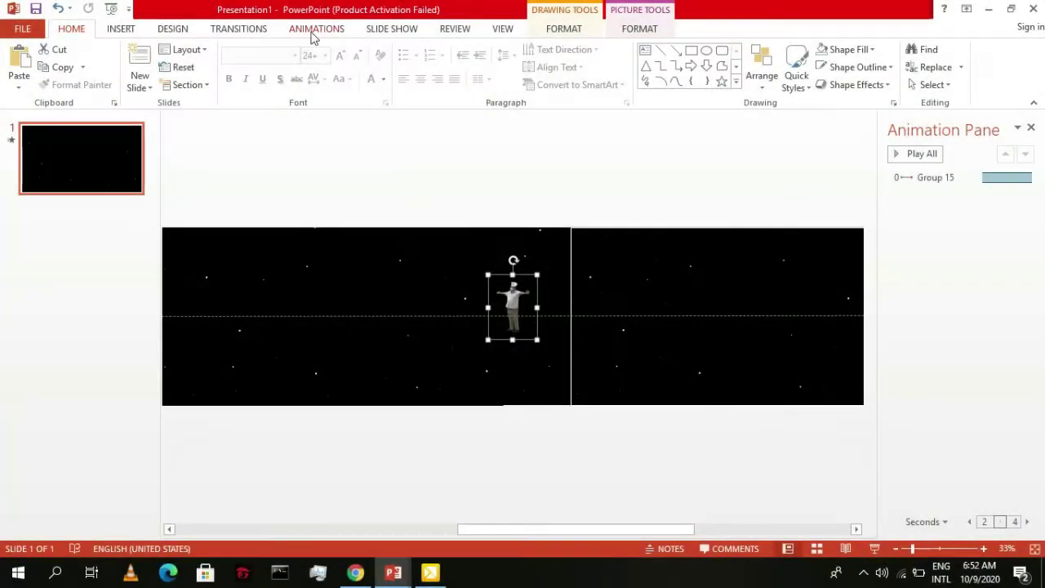
- Add a Right motion path to the grouped figure and extend its end point past the right edge of the starry background
left_click(312, 32)
left_click(640, 81)
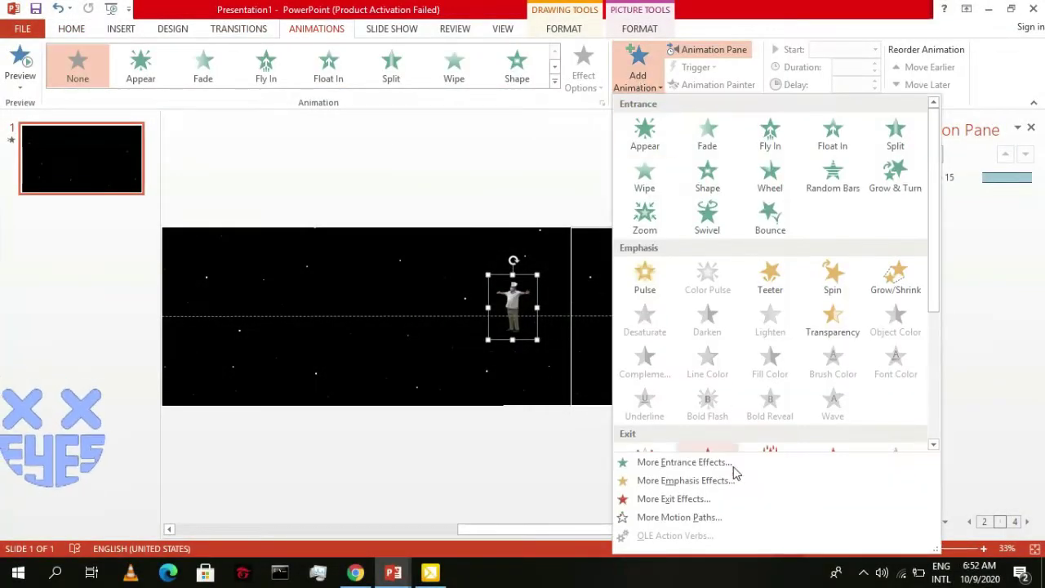
scroll(910, 459, "down", 5)
left_click(695, 517)
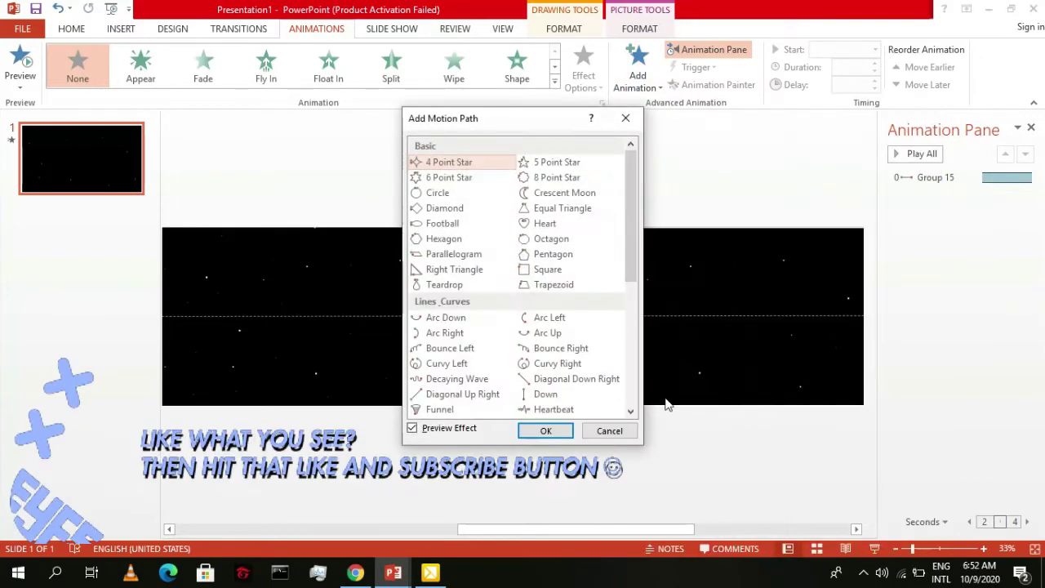
scroll(627, 304, "down", 3)
left_click(595, 298)
left_click(547, 432)
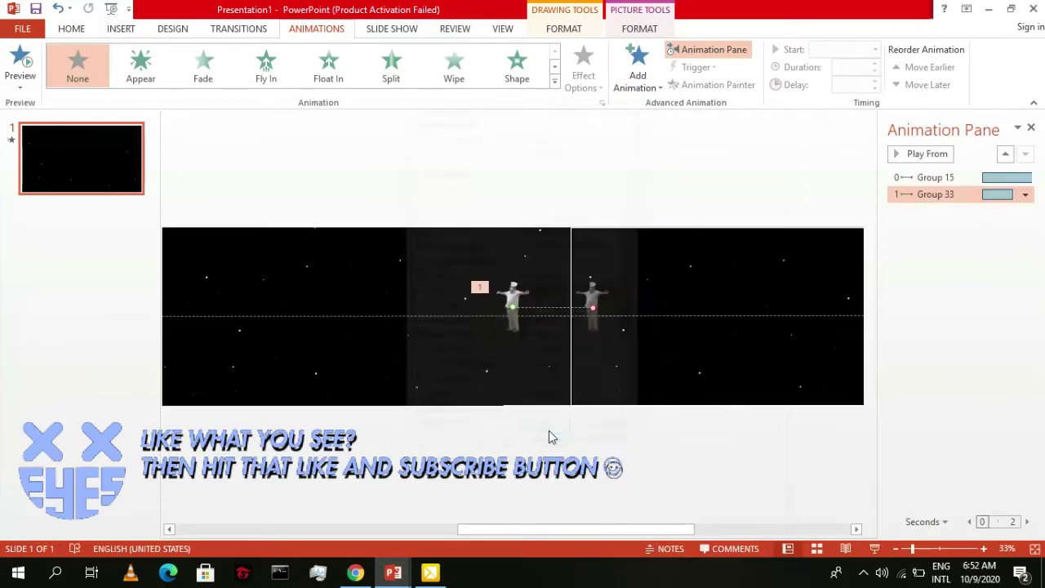
mouse_move(592, 307)
left_mouse_down()
mouse_move(801, 312)
mouse_move(1010, 302)
mouse_move(959, 316)
mouse_move(907, 305)
left_mouse_up()
left_click_drag(572, 537, 646, 531)
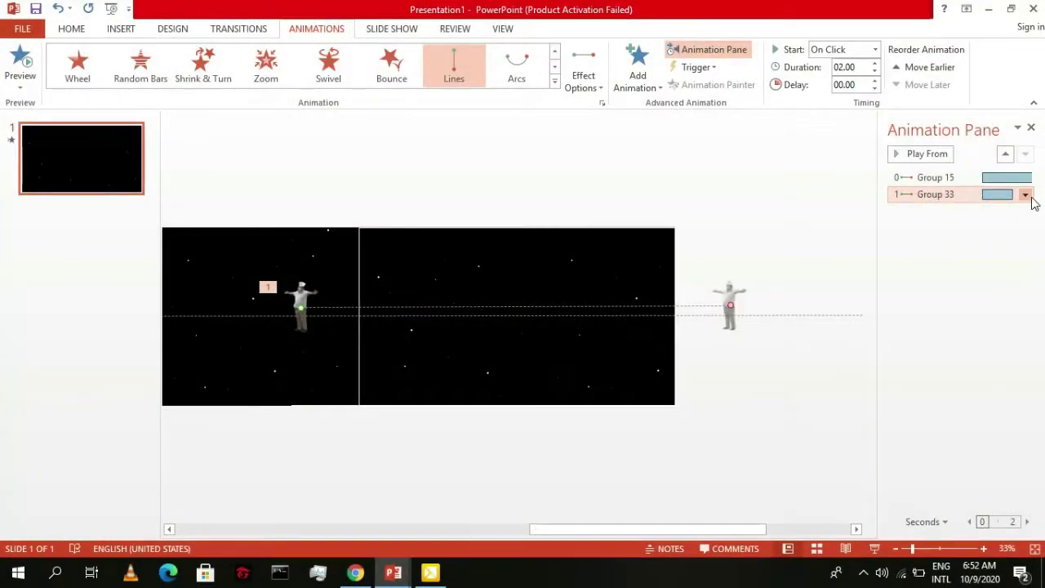
- Start the figure's motion path With Previous, with a 3-second delay and 5-second duration, and remove its smooth start and smooth end
left_click(1026, 196)
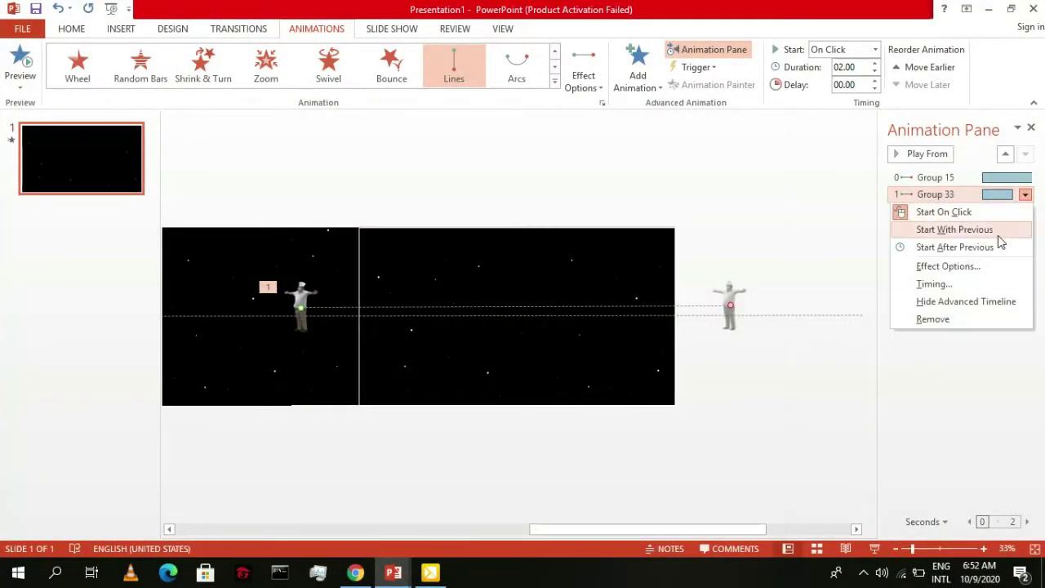
left_click(994, 232)
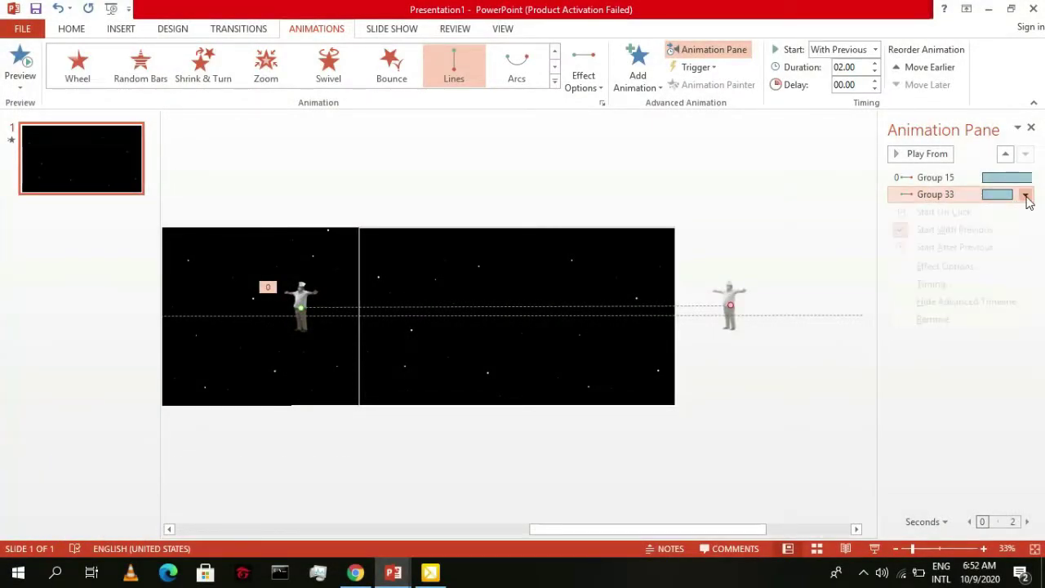
left_click(980, 284)
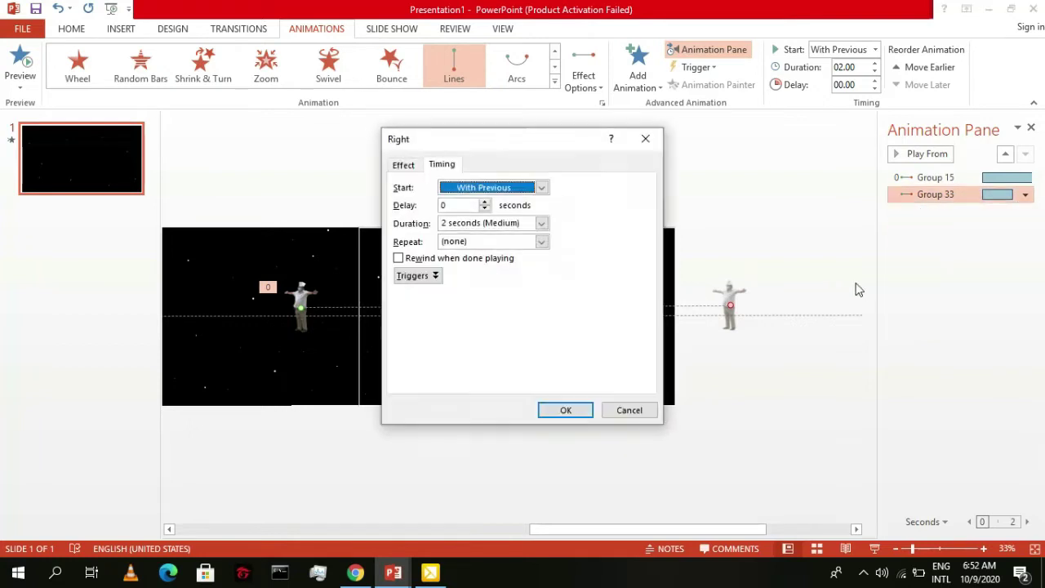
left_click(462, 204)
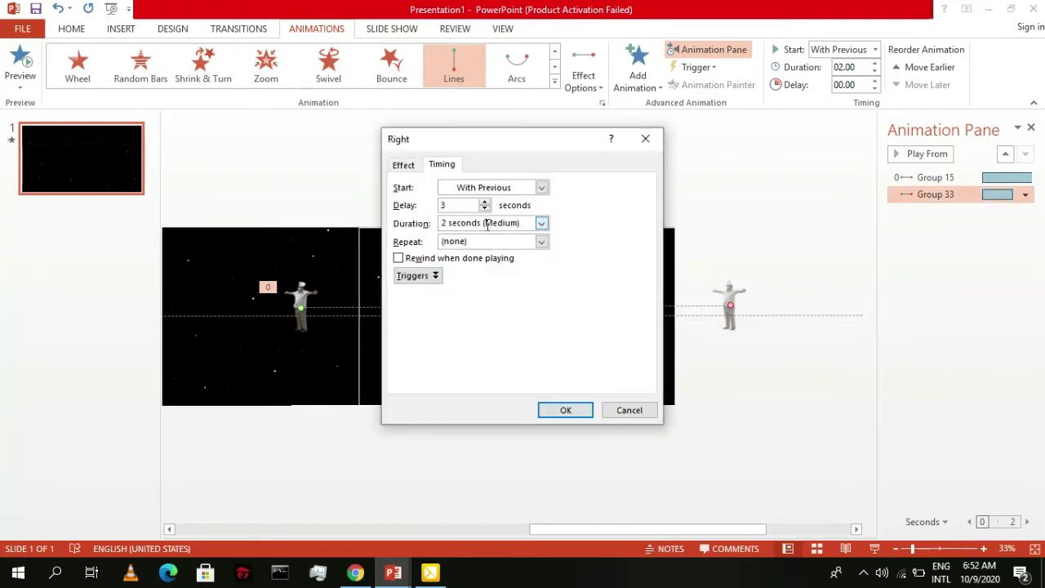
left_click(488, 223)
left_click(542, 223)
left_click(490, 235)
left_click(403, 165)
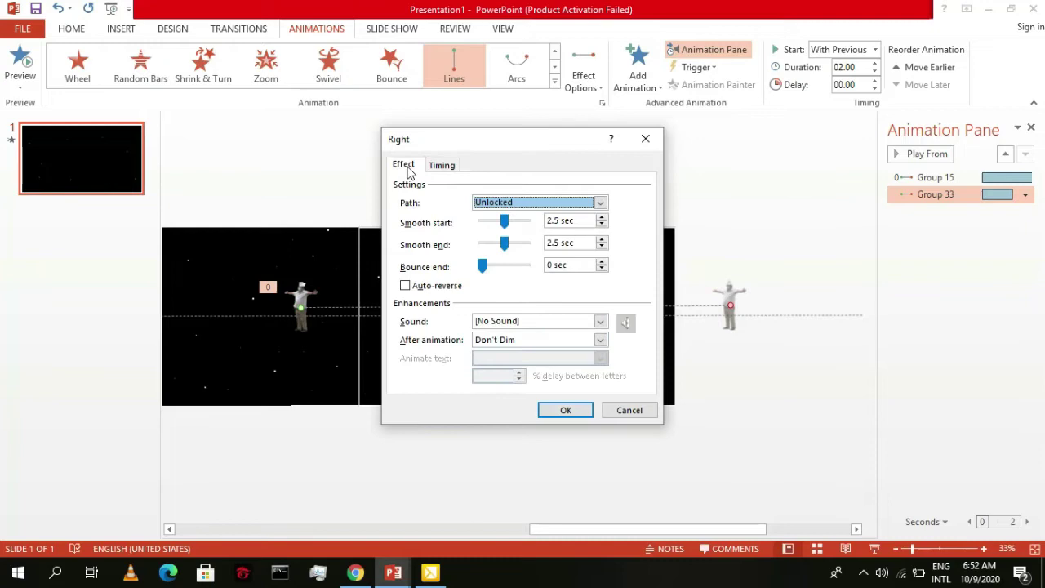
left_click_drag(506, 228, 459, 249)
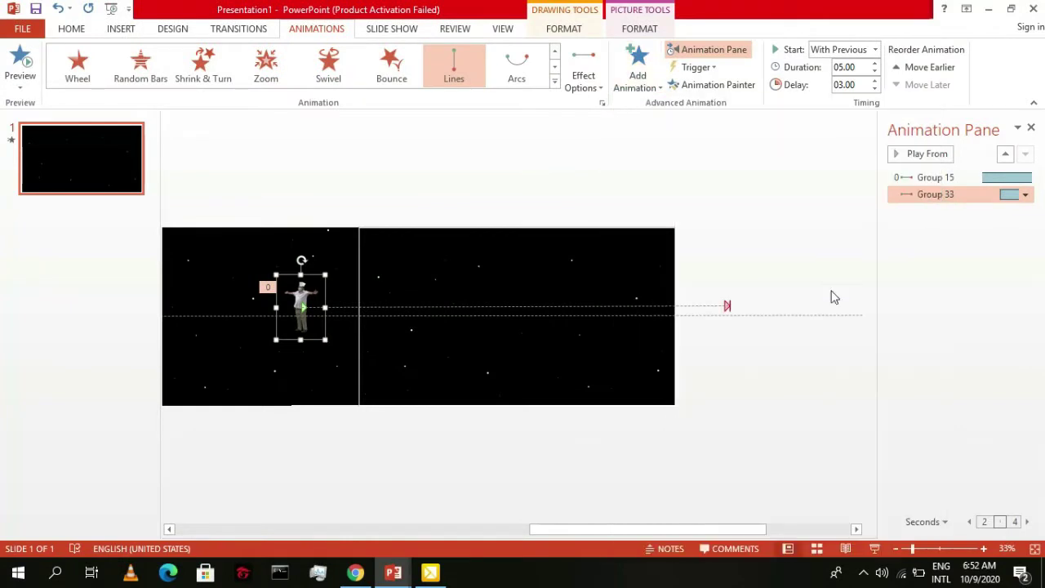
- Give the figure a Spin animation that starts With Previous and repeats Until End of Slide
left_click(1025, 211)
left_click(970, 247)
left_click(1027, 212)
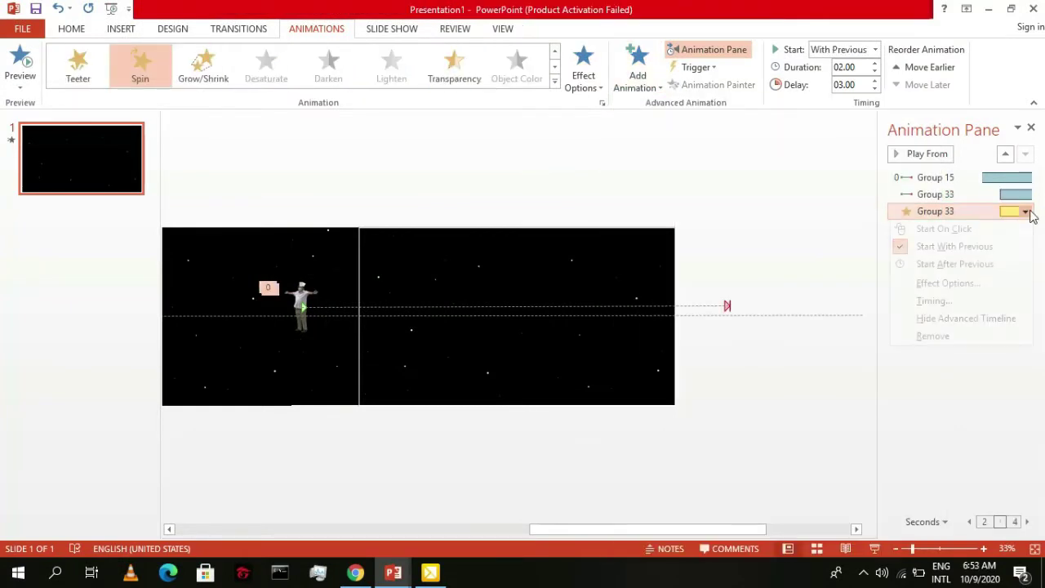
left_click(943, 301)
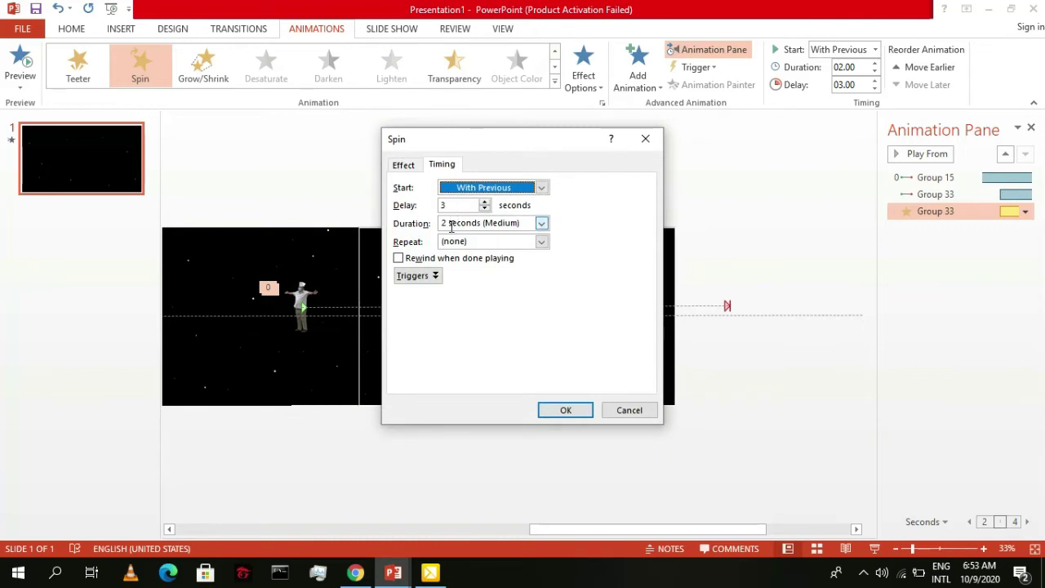
left_click(490, 242)
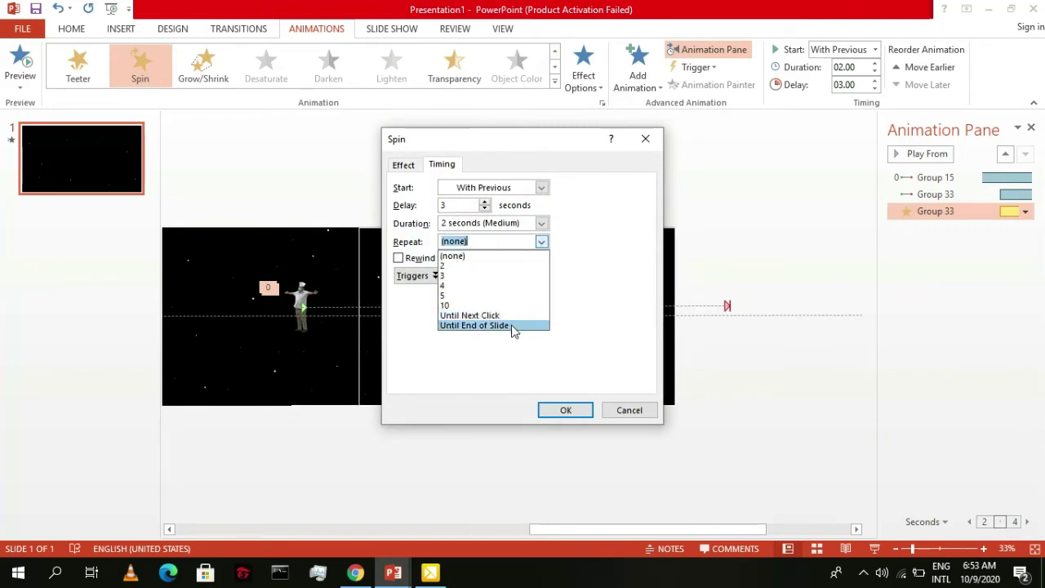
left_click(513, 326)
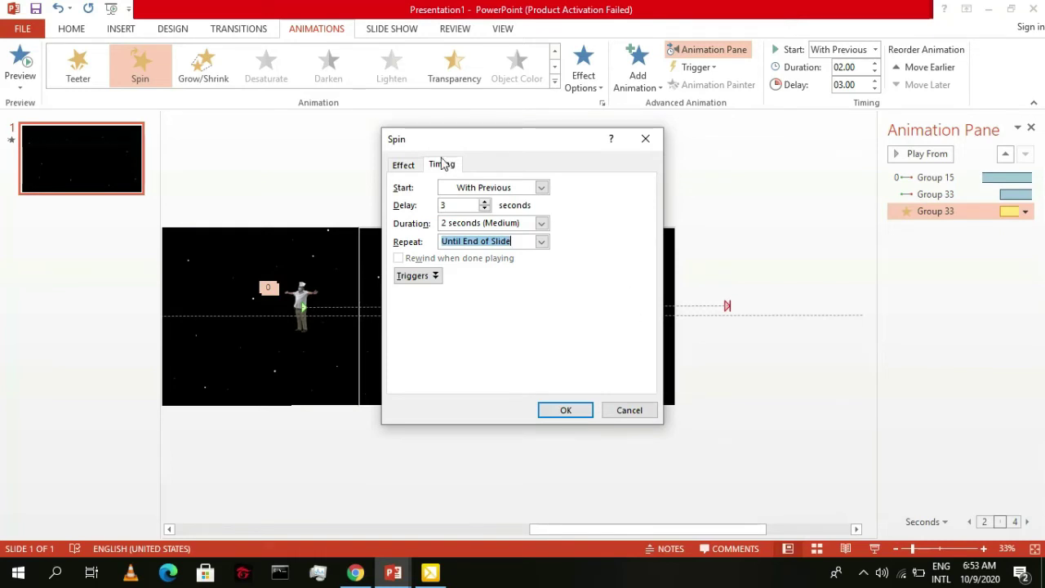
left_click(404, 166)
key("Return")
left_click(898, 154)
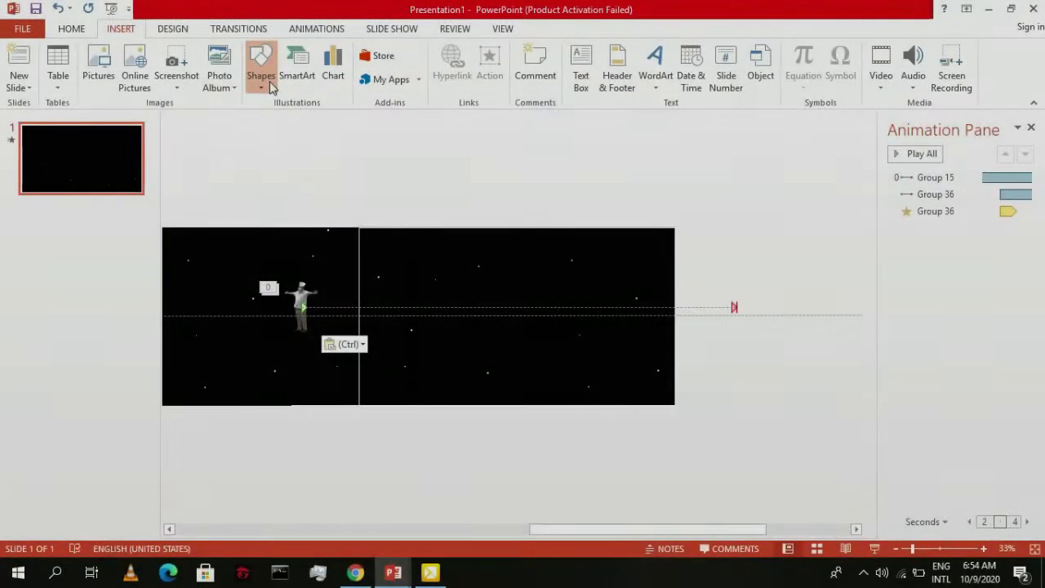
- Insert a text box above the slide reading "ROQUE was not The Impostor."
left_click(262, 65)
left_click(258, 131)
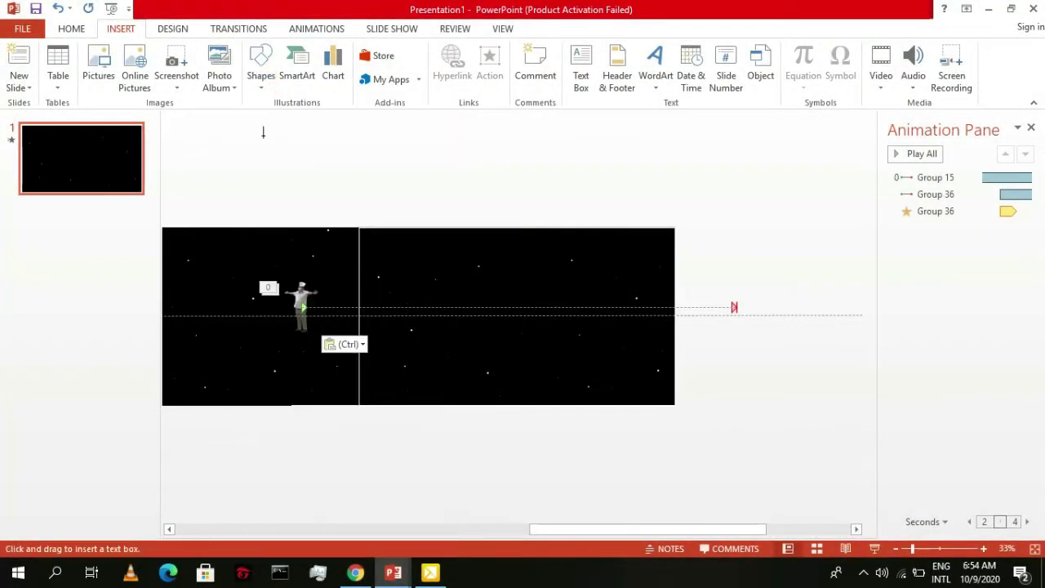
left_click(425, 198)
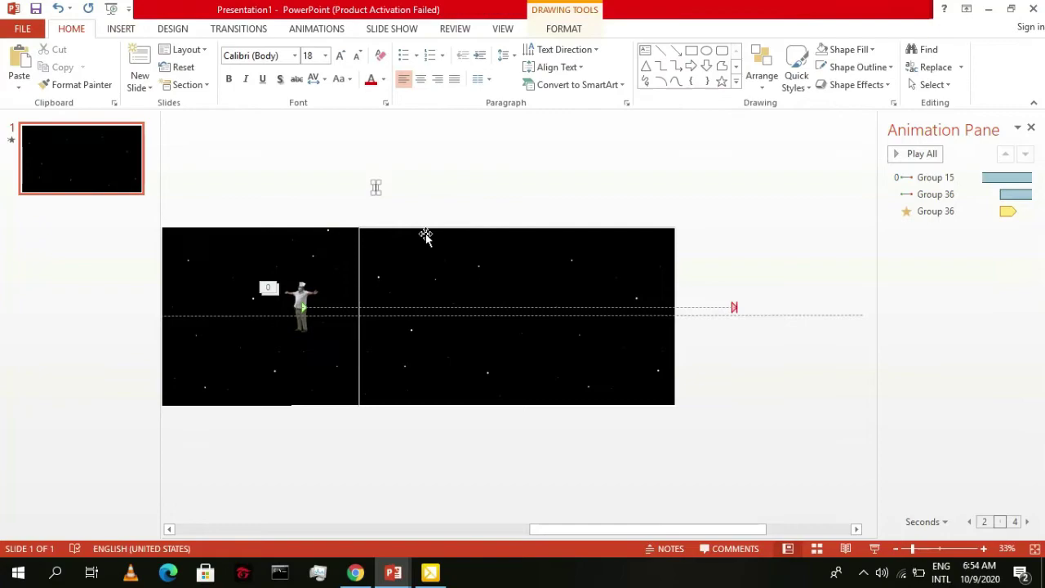
type("ROQUE was not T")
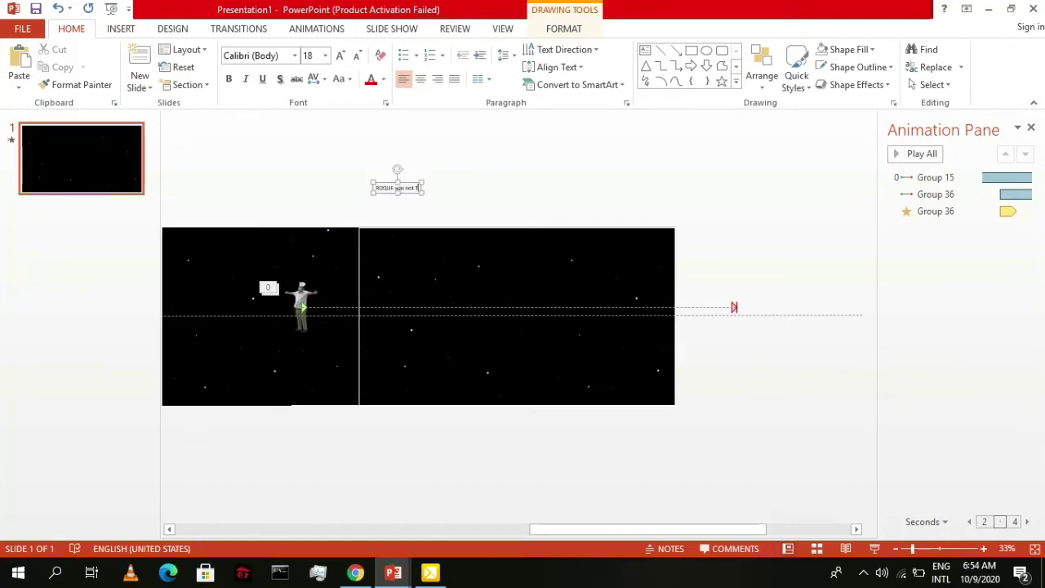
type("he Impostor.")
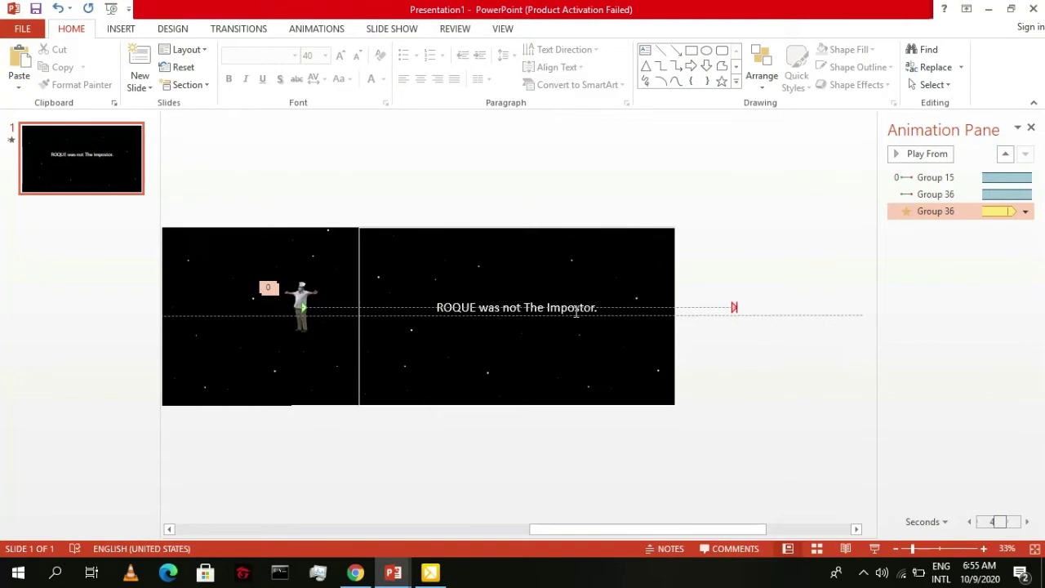
- Add a Wipe entrance animation to the "ROQUE was not The Impostor." text and start it With Previous
left_click(576, 312)
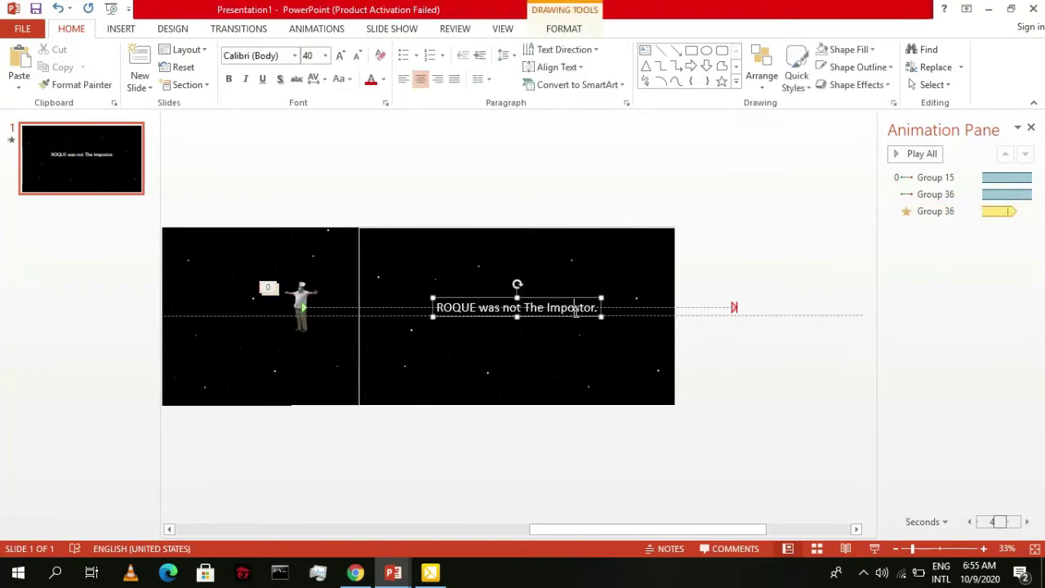
left_click(316, 29)
left_click(635, 72)
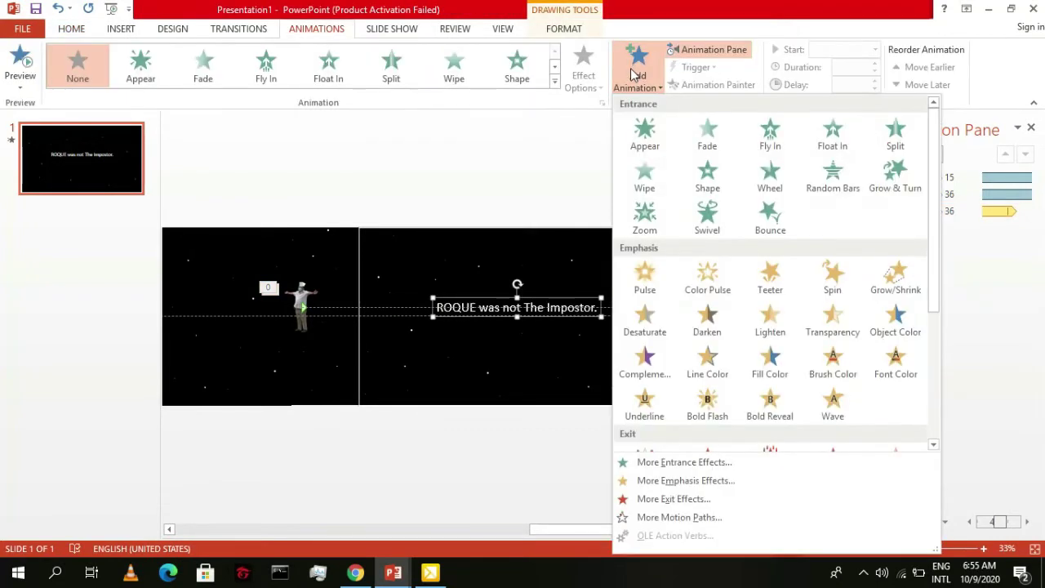
left_click(644, 176)
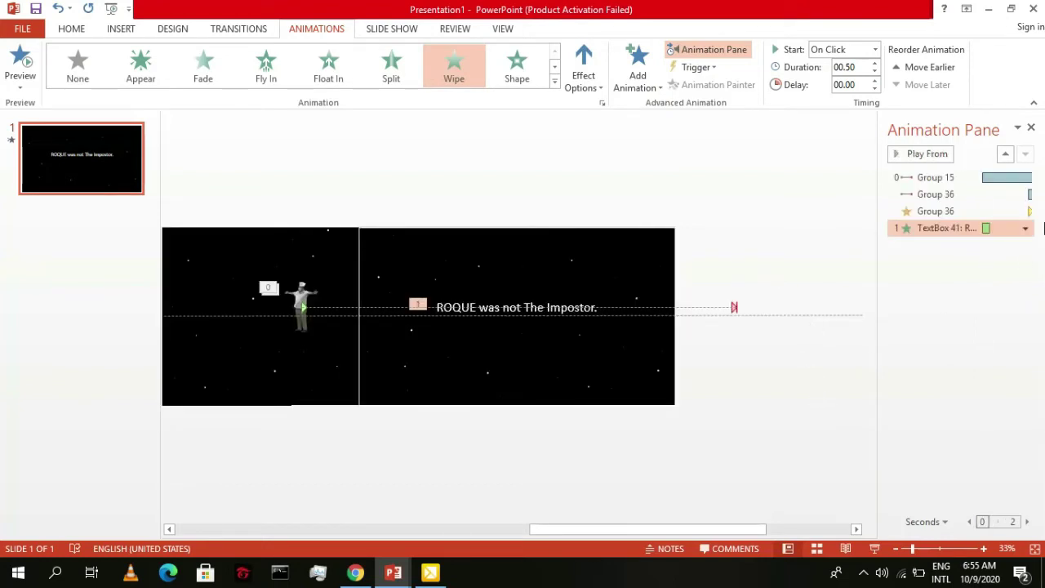
left_click(1026, 229)
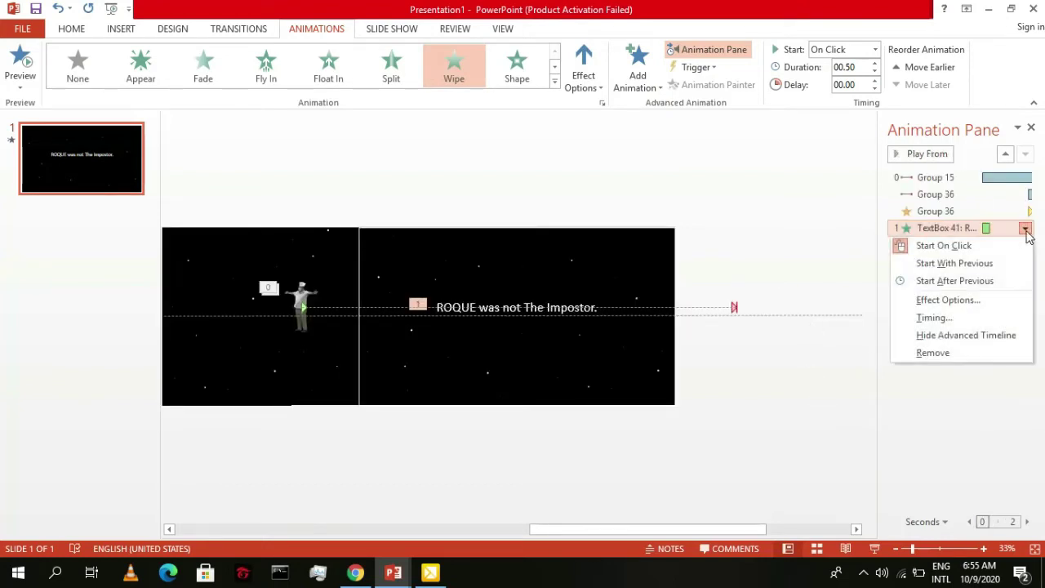
left_click(977, 265)
- Set the text's Wipe direction to From Left
left_click(1025, 229)
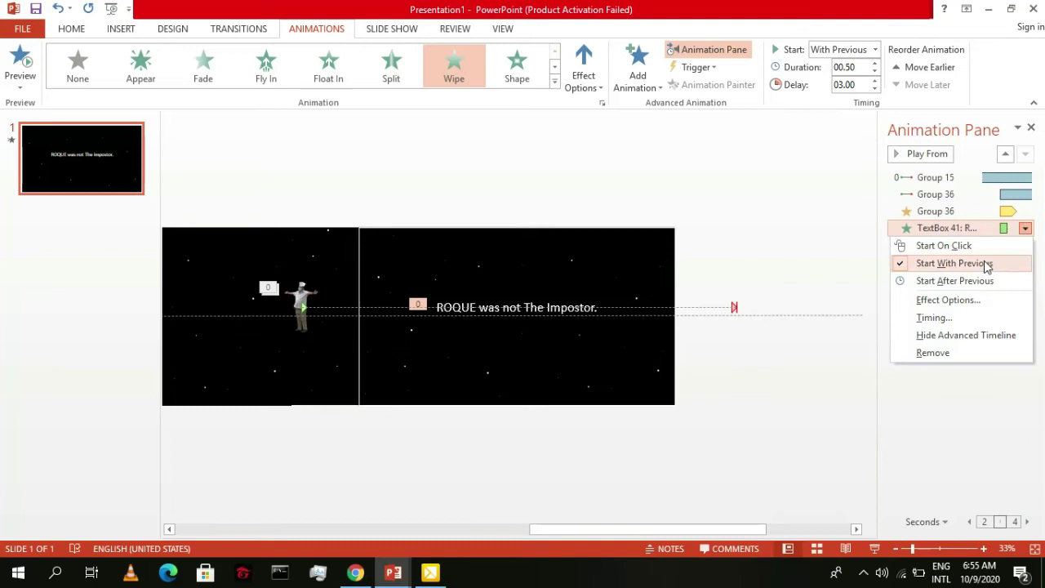
left_click(943, 300)
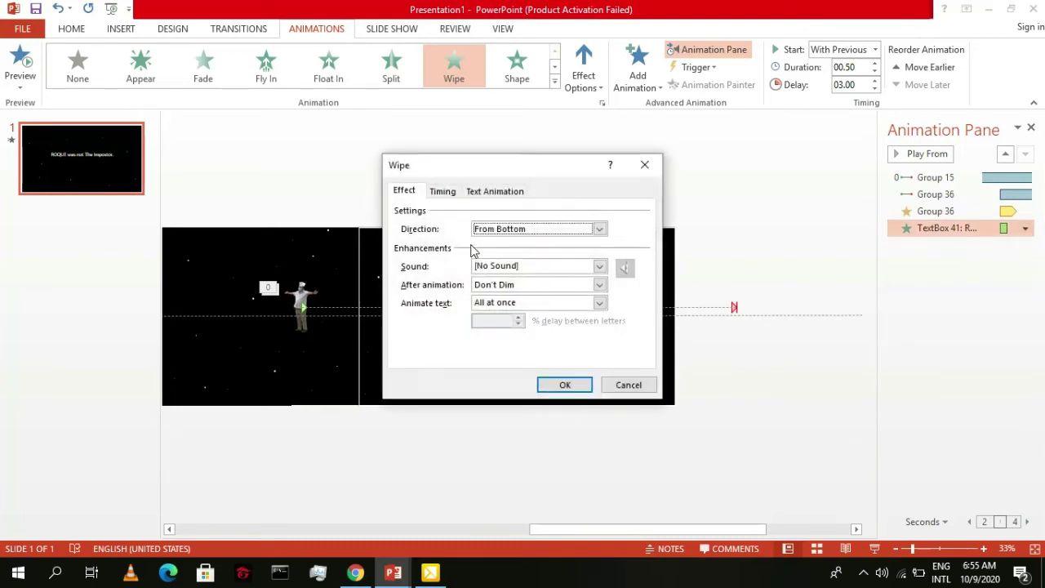
left_click(576, 230)
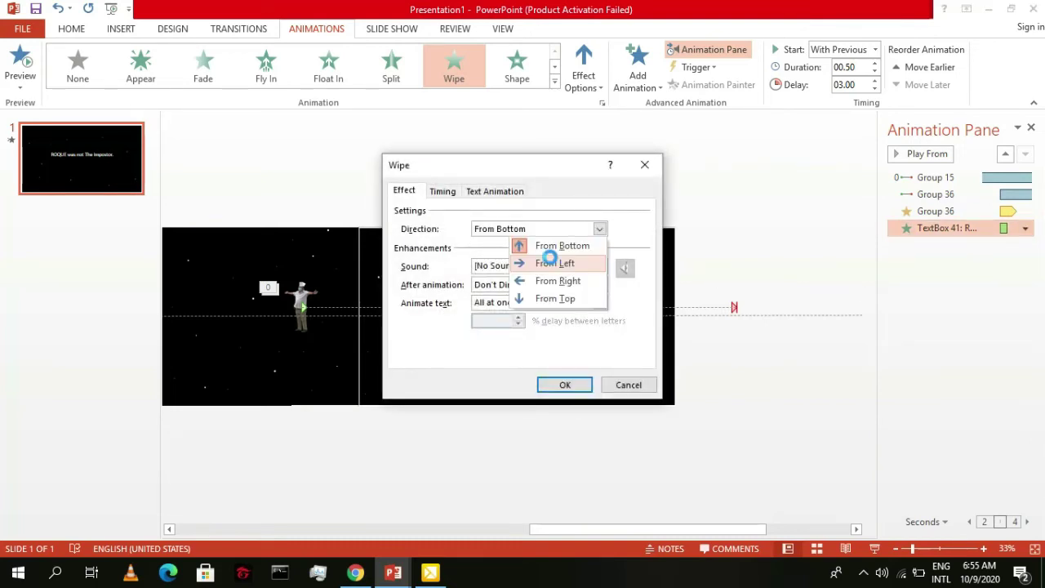
left_click(551, 261)
left_click(564, 383)
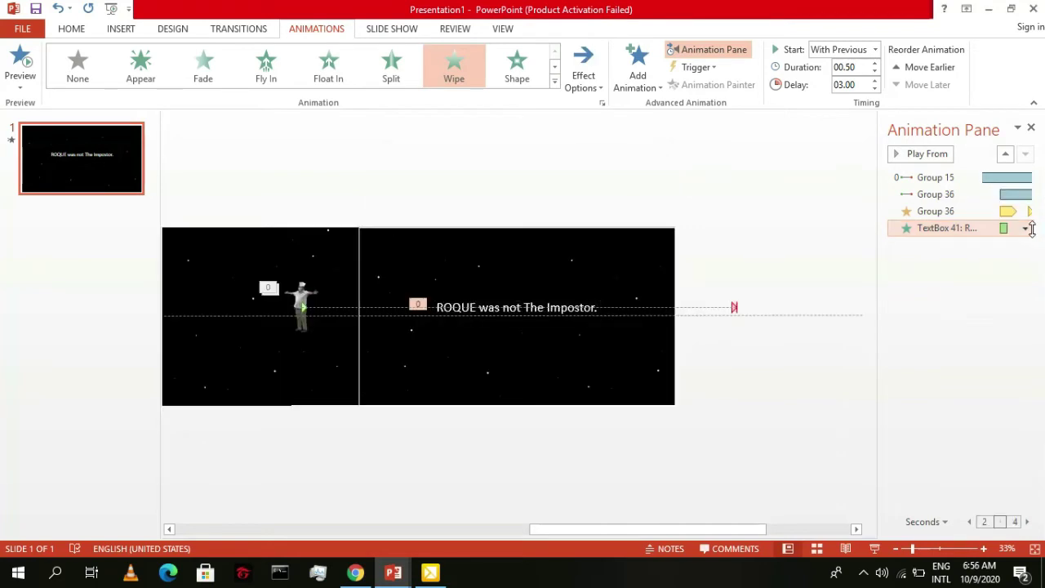
- Enter 2.5 seconds in the timing settings of the text's Wipe animation
left_click(1026, 229)
left_click(969, 319)
key("Tab")
type("2.5")
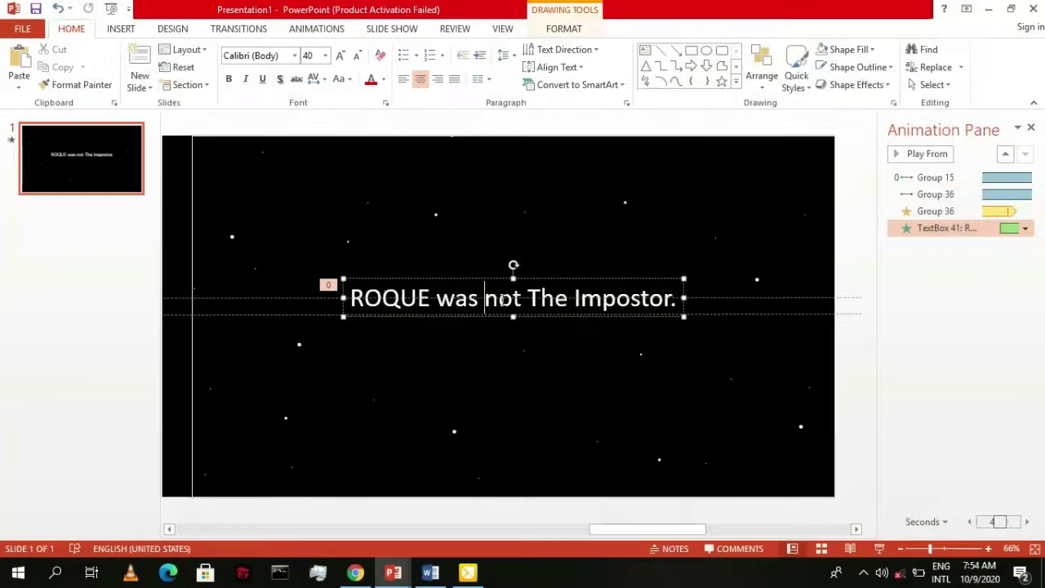
- Duplicate the ejection text box directly below the original and change the copy's text to "1 Impostor remains."
left_click_drag(499, 278, 782, 378)
left_click(453, 355)
left_click(488, 364)
left_click(379, 343)
type("1 Imp")
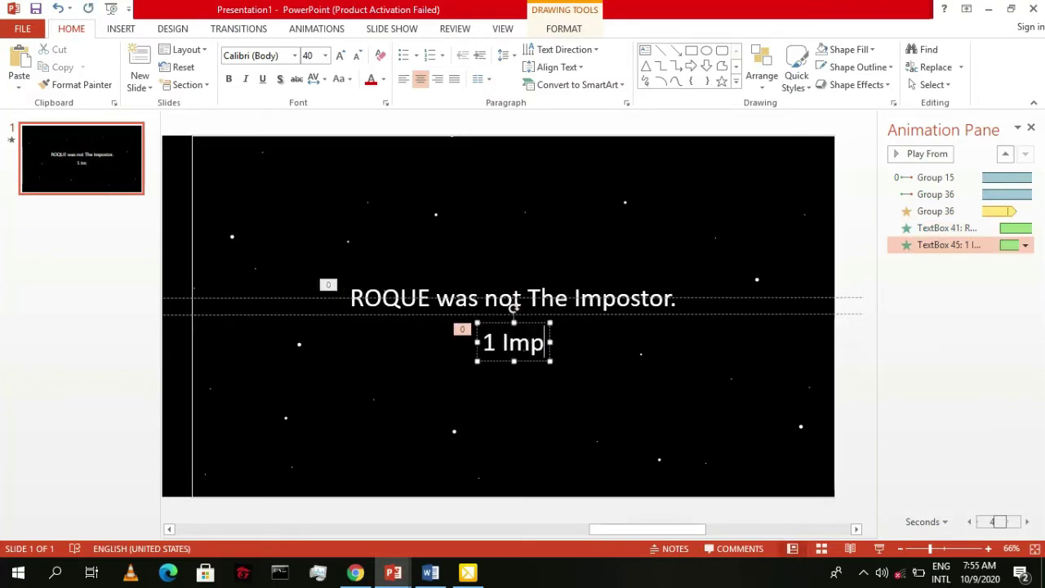
type("ostor remains.")
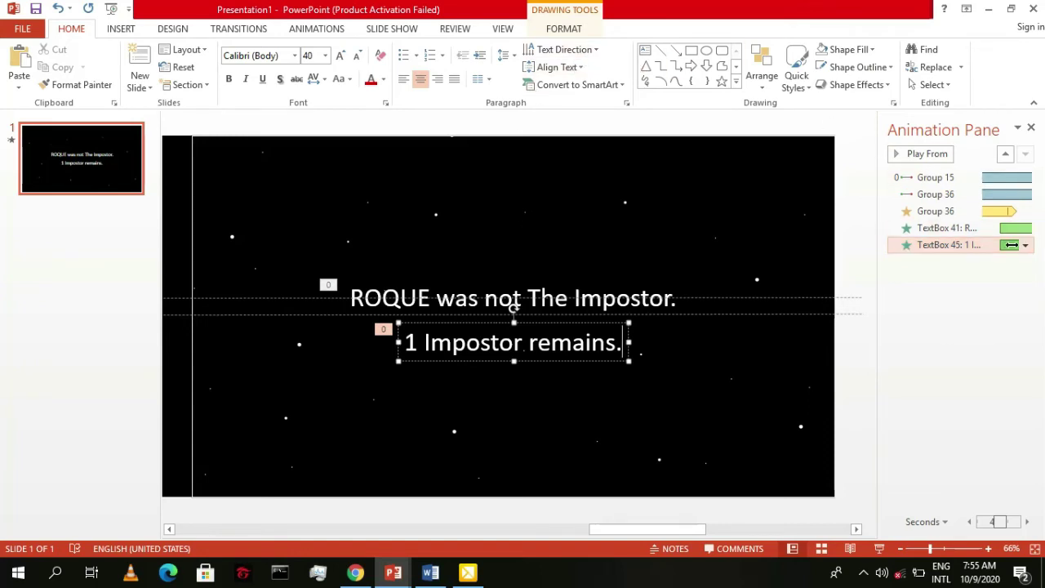
- Replace the copied Wipe animation on the "1 Impostor remains." text with a Zoom entrance that starts With Previous
left_click(980, 245)
key("Delete")
left_click(619, 336)
left_click(317, 28)
left_click(638, 75)
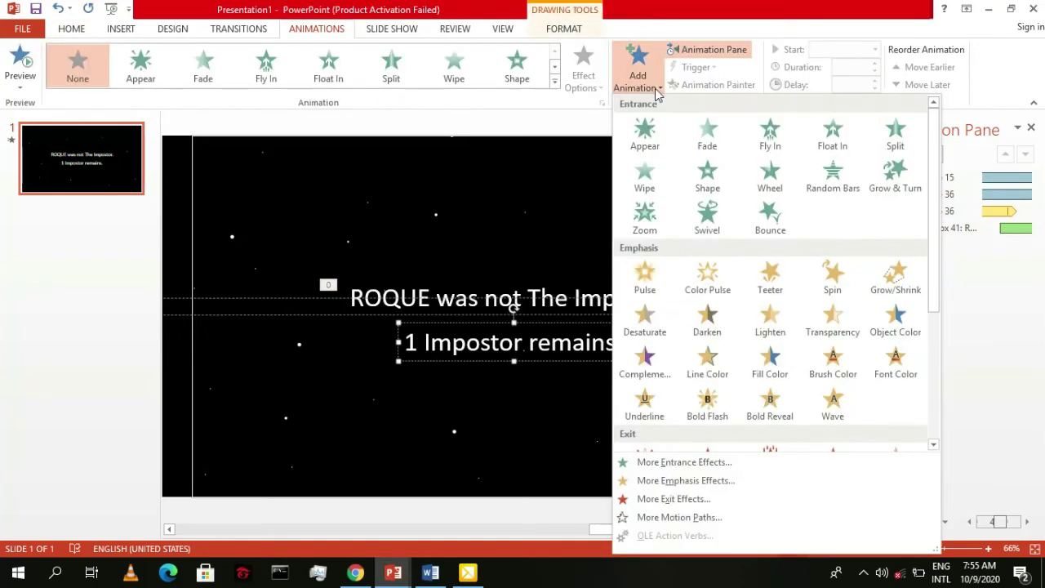
left_click(656, 221)
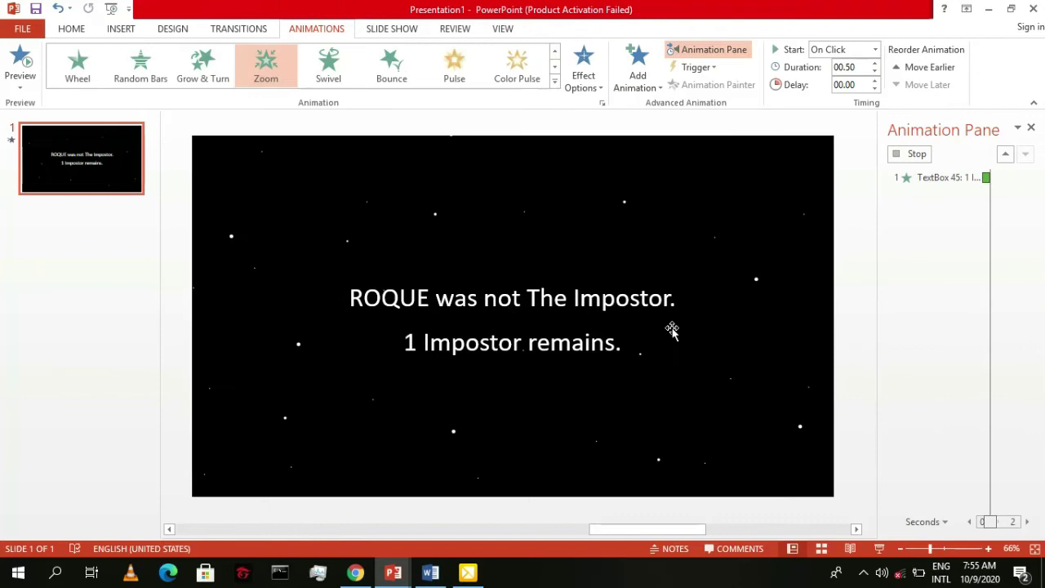
left_click(1025, 246)
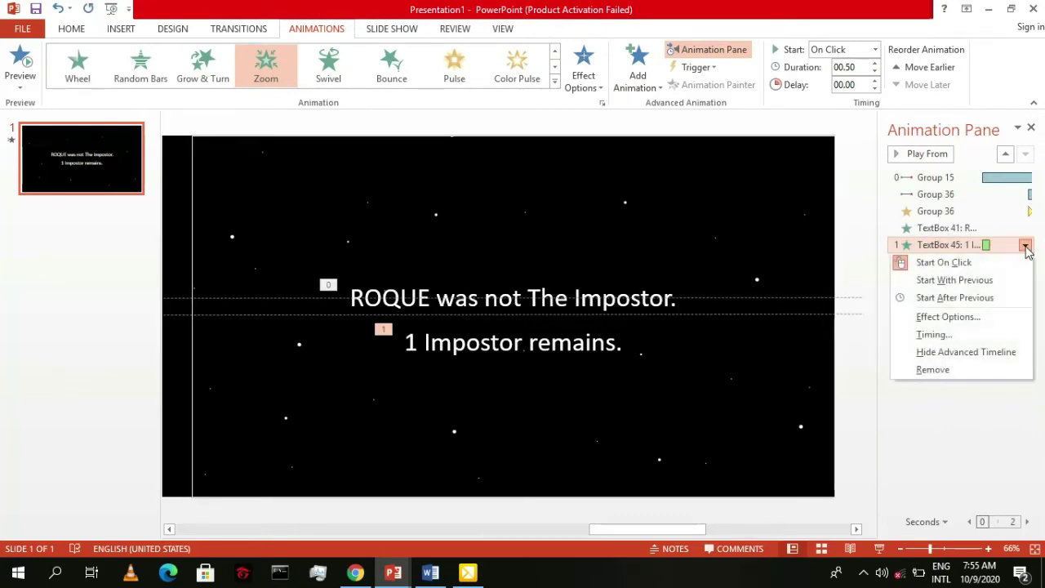
left_click(960, 280)
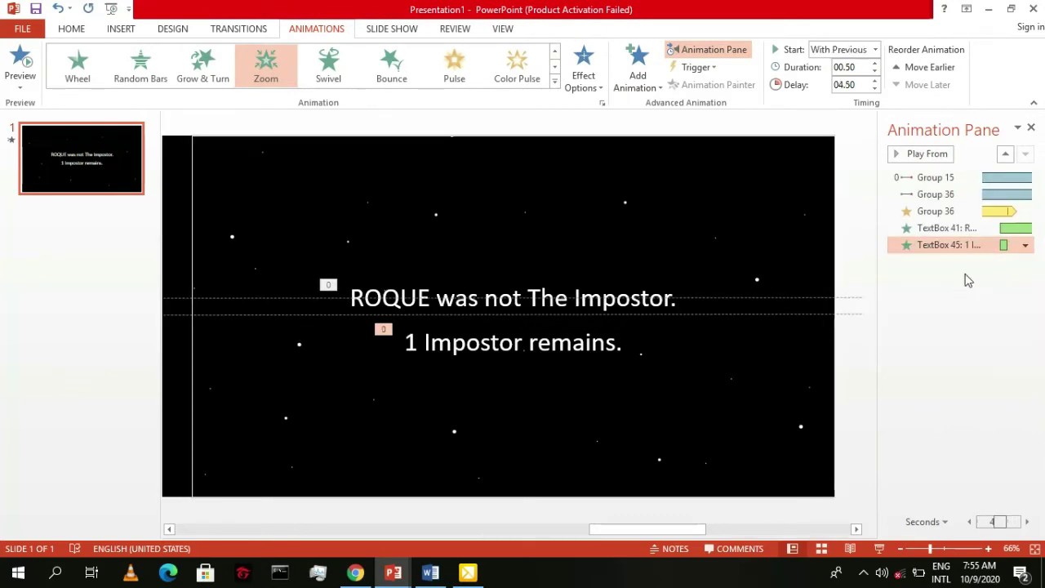
- Set the delay of the "1 Impostor remains." Zoom animation to 8.5 seconds
left_click(1025, 245)
left_click(939, 335)
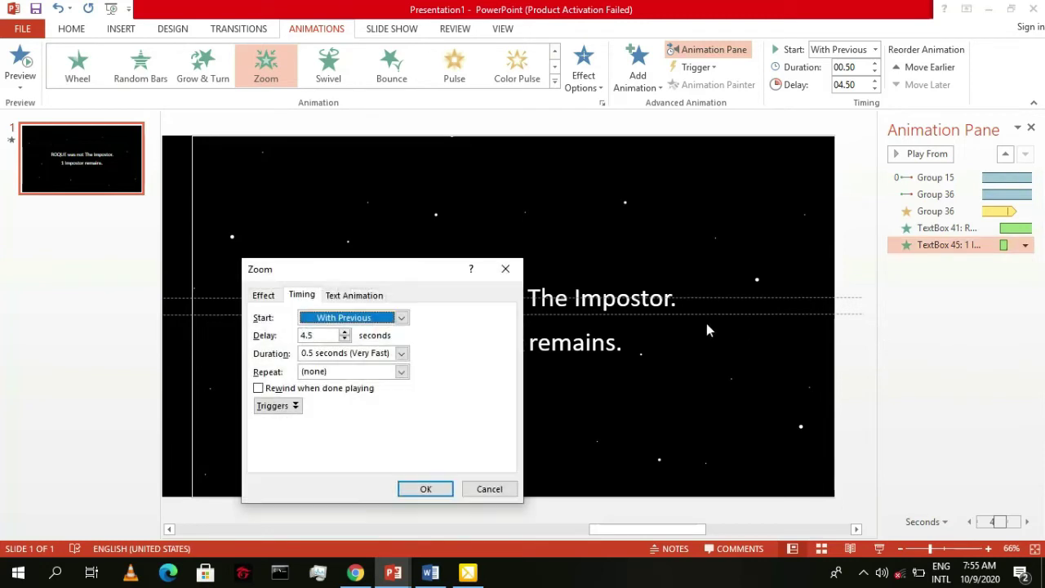
key("Tab")
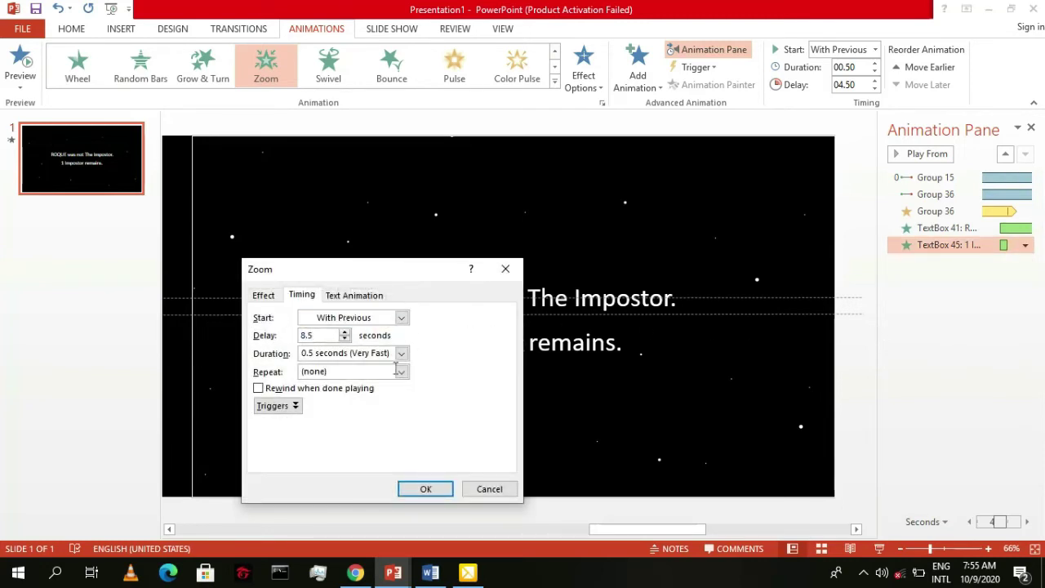
type("8.5")
left_click(419, 489)
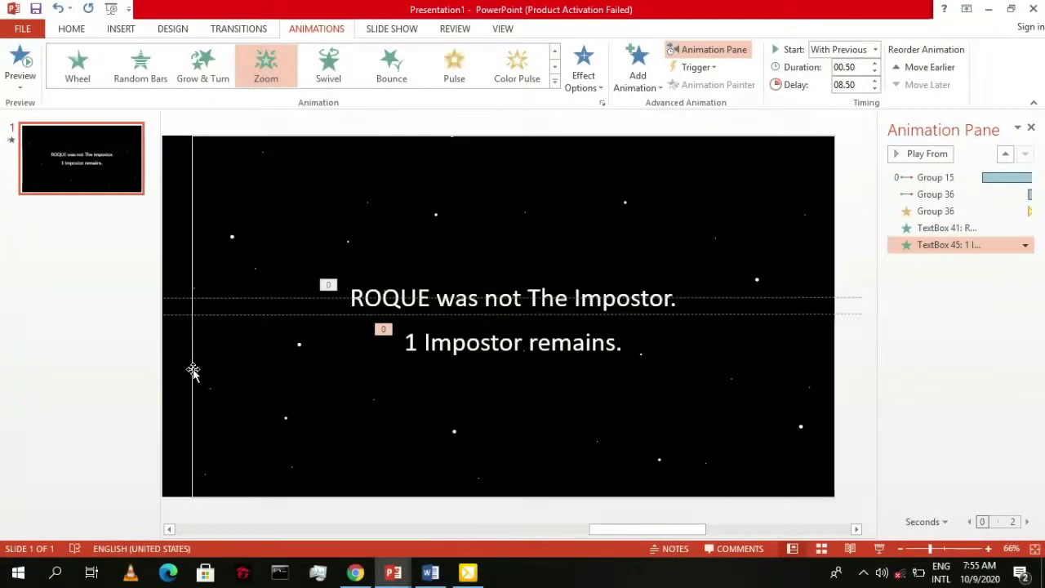
- Delete the thin white vertical line along the slide's left edge
left_click(193, 370)
key("Escape")
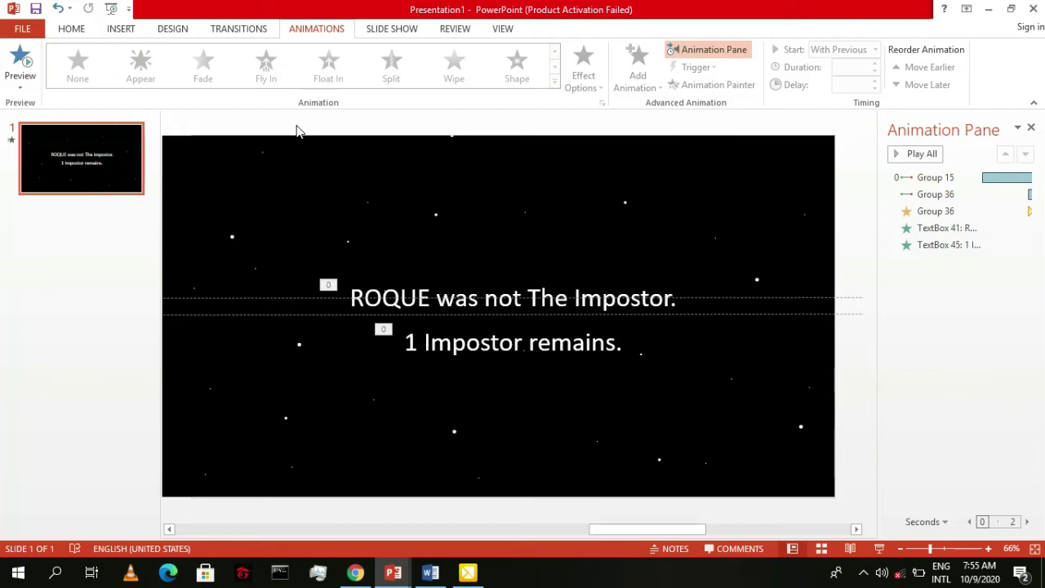
- Save a copy of the presentation to the Desktop in MPEG-4 Video format
left_click(22, 28)
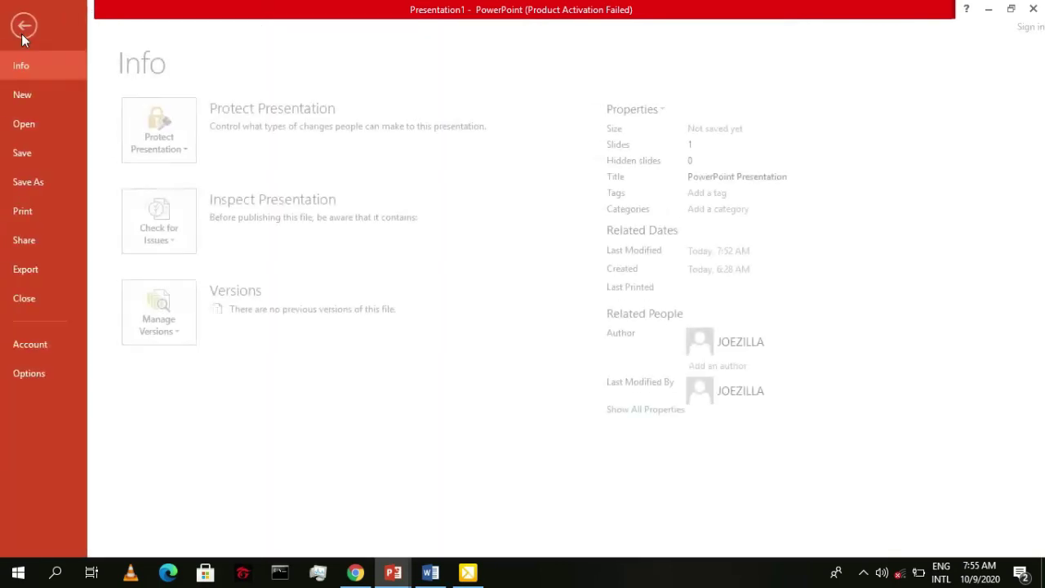
left_click(43, 180)
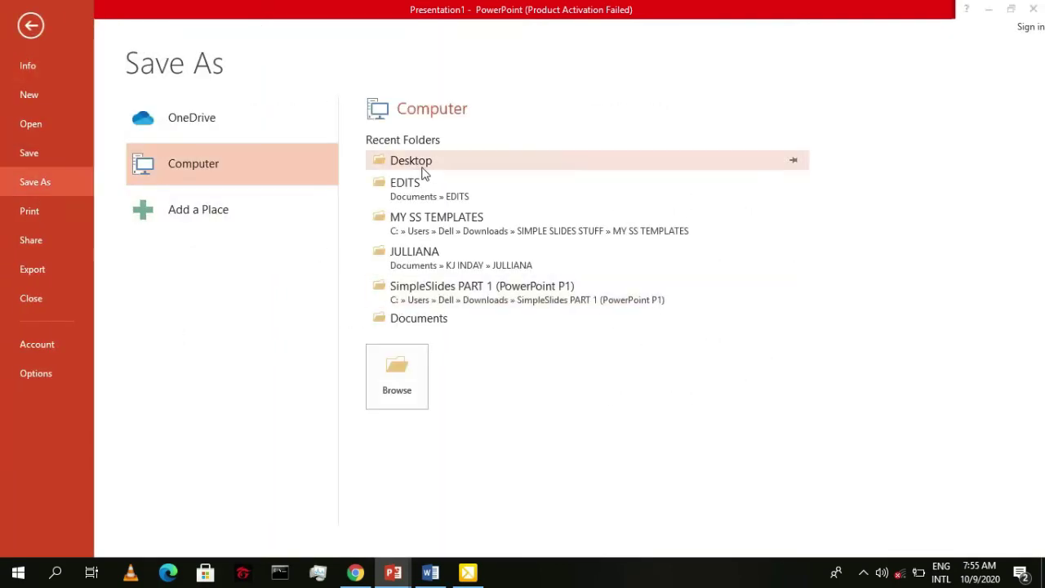
left_click(389, 159)
left_click(214, 282)
left_click(159, 186)
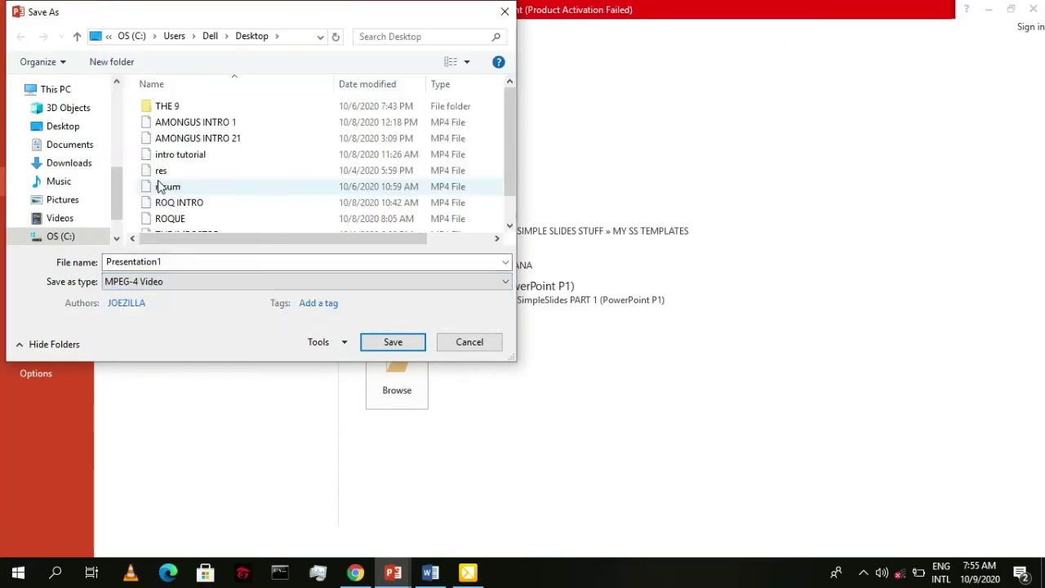